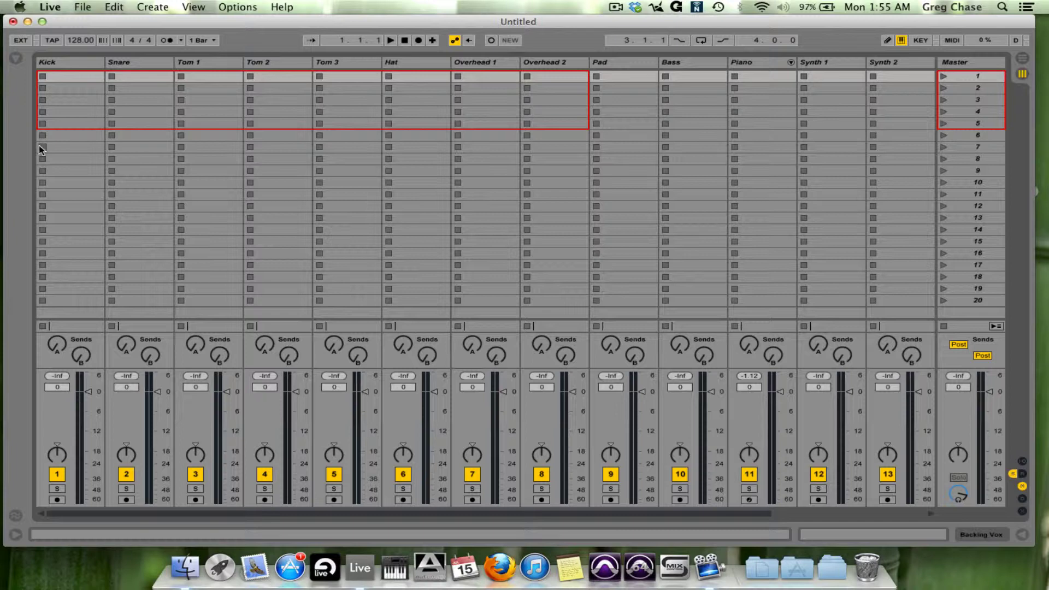
# Go through every track in the set, from Kick across to Room Mic and back
pyautogui.click(74, 61)
pyautogui.click(128, 65)
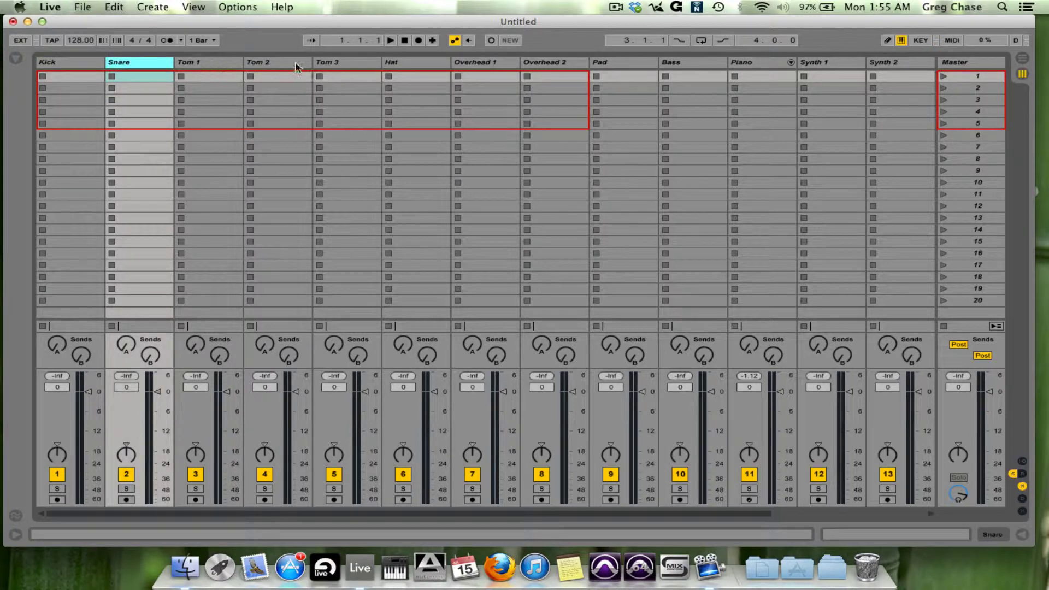
pyautogui.click(429, 62)
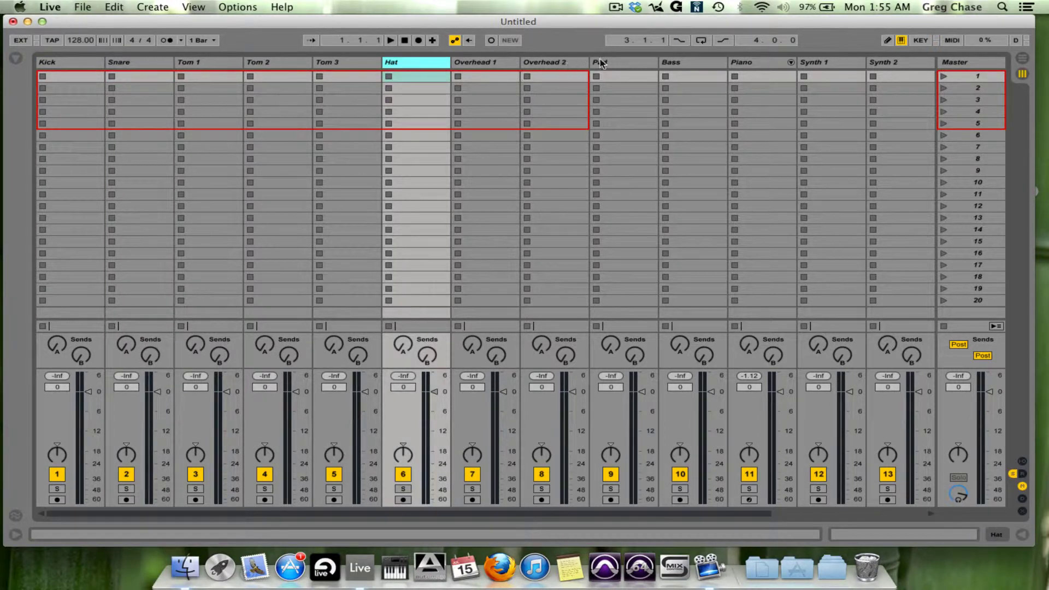
pyautogui.hscroll(1, 567, 66)
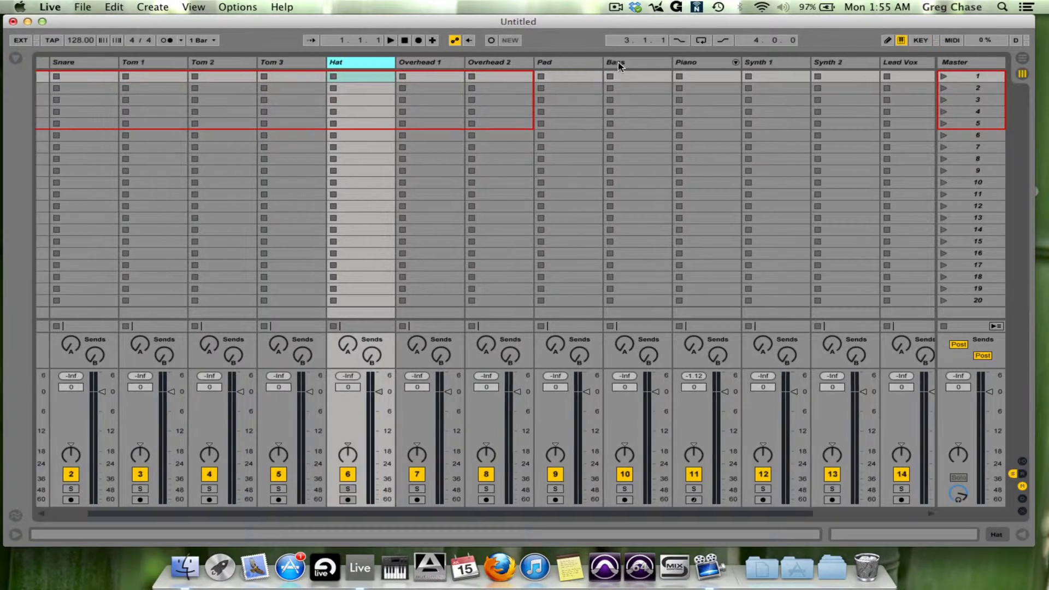
pyautogui.click(567, 66)
pyautogui.hscroll(1, 596, 68)
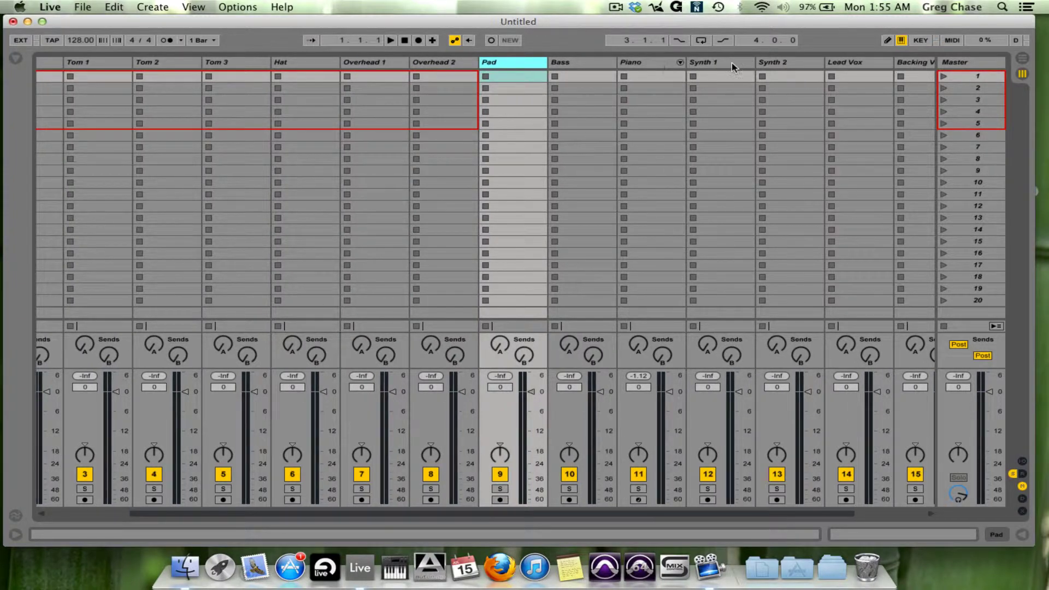
pyautogui.click(578, 67)
pyautogui.click(635, 64)
pyautogui.hscroll(2, 635, 64)
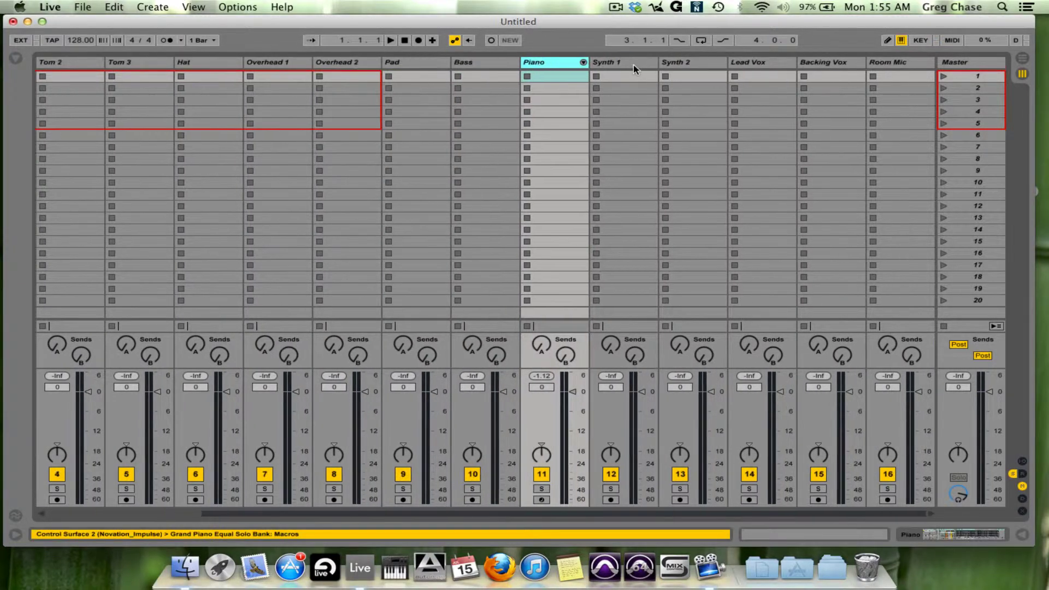
pyautogui.click(759, 62)
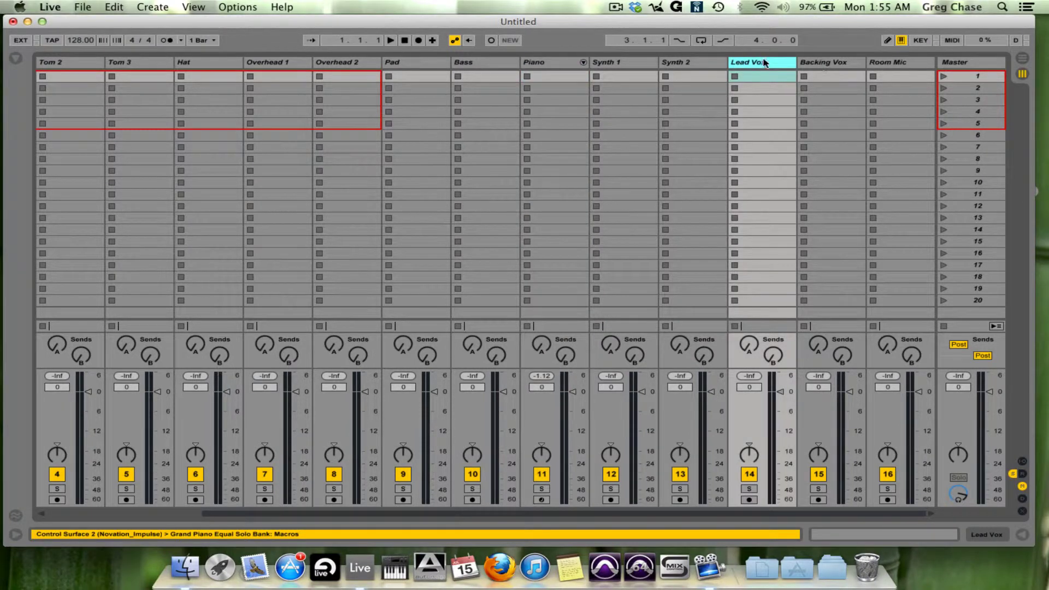
pyautogui.click(824, 64)
pyautogui.click(888, 67)
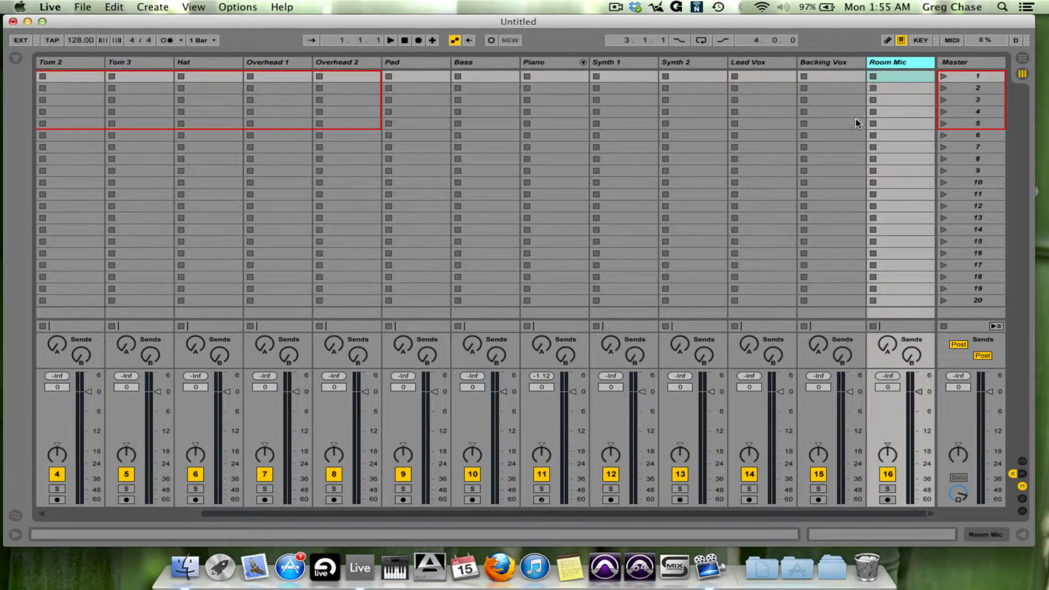
pyautogui.hscroll(-4, 853, 120)
pyautogui.click(44, 64)
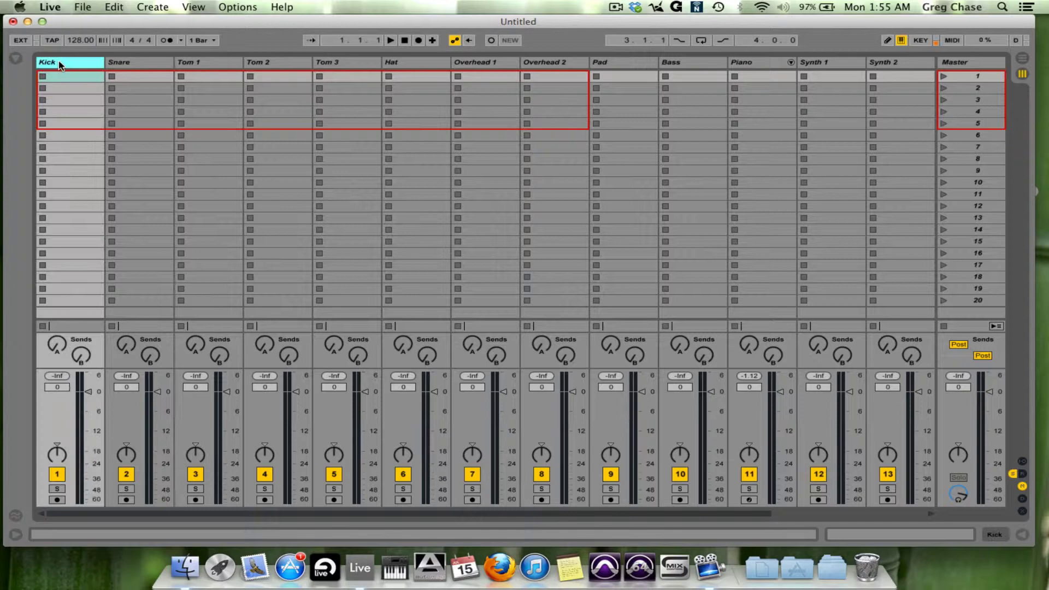
pyautogui.hscroll(4, 266, 153)
pyautogui.hscroll(-4, 267, 152)
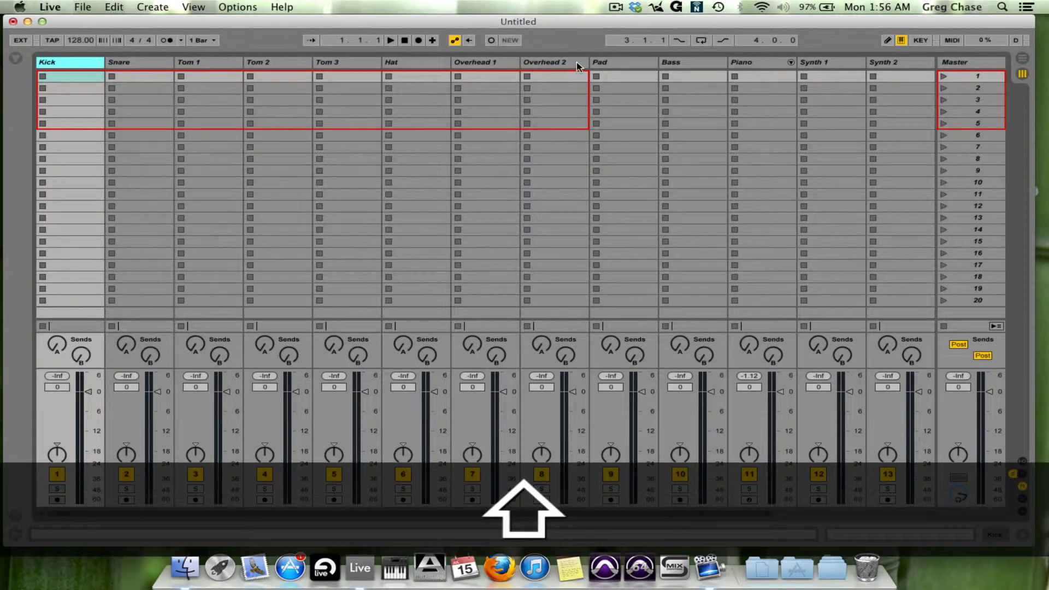
# Select the eight drum tracks, Kick through Overhead 2, and colour them red
pyautogui.keyDown('shift'); pyautogui.click(577, 65); pyautogui.keyUp('shift')
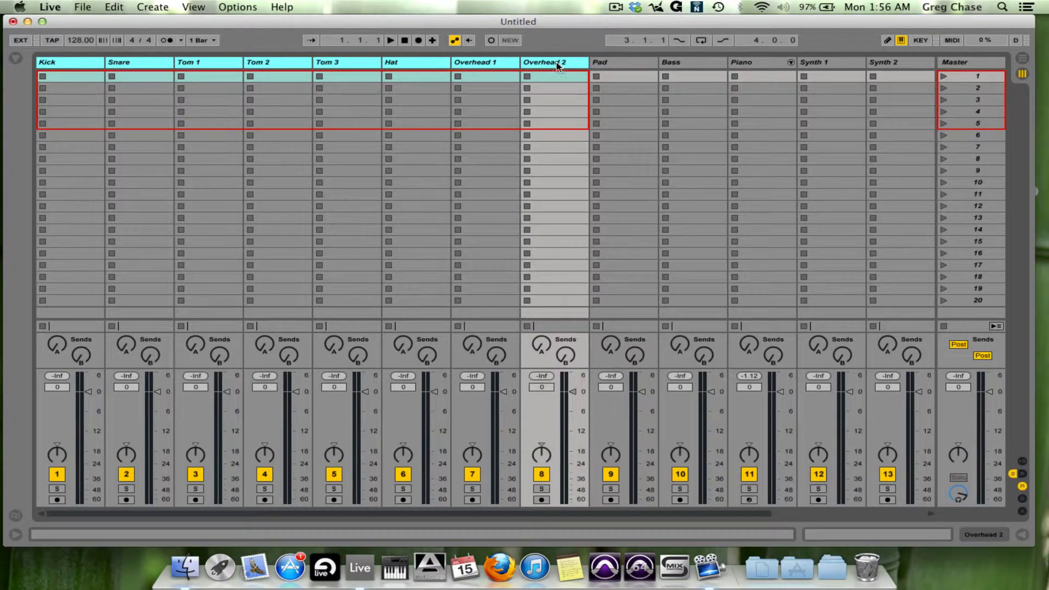
pyautogui.rightClick(279, 66)
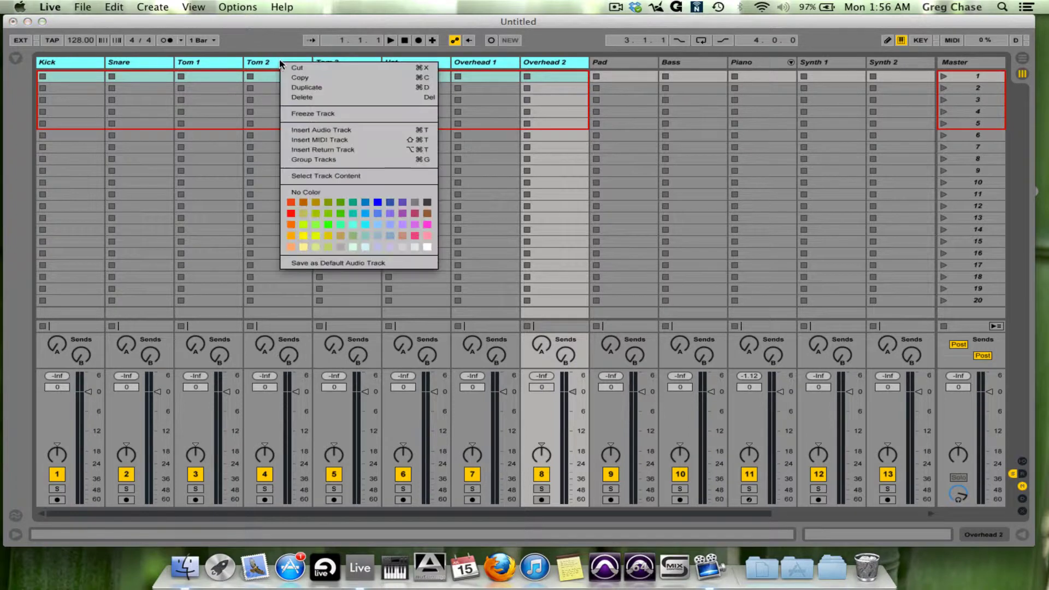
pyautogui.click(291, 205)
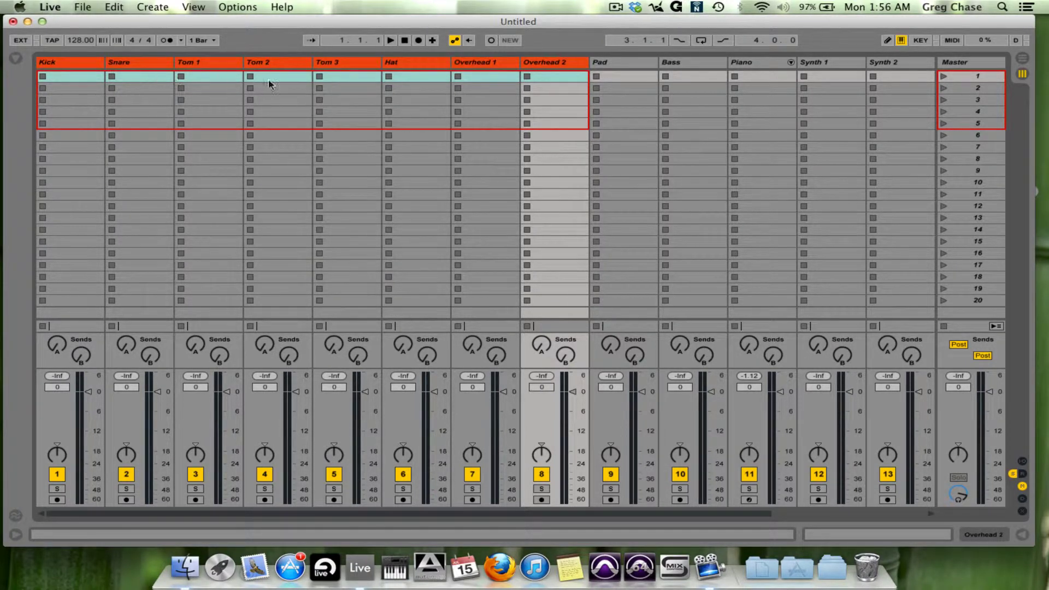
# Colour Pad pink, Bass orange and Piano yellow-green
pyautogui.rightClick(616, 66)
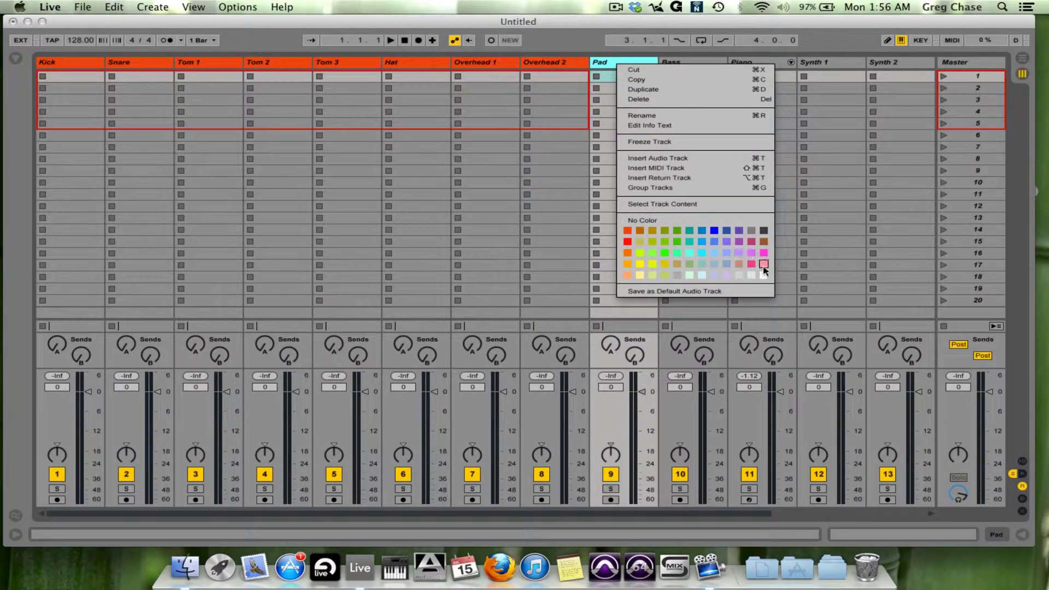
pyautogui.click(762, 264)
pyautogui.rightClick(683, 66)
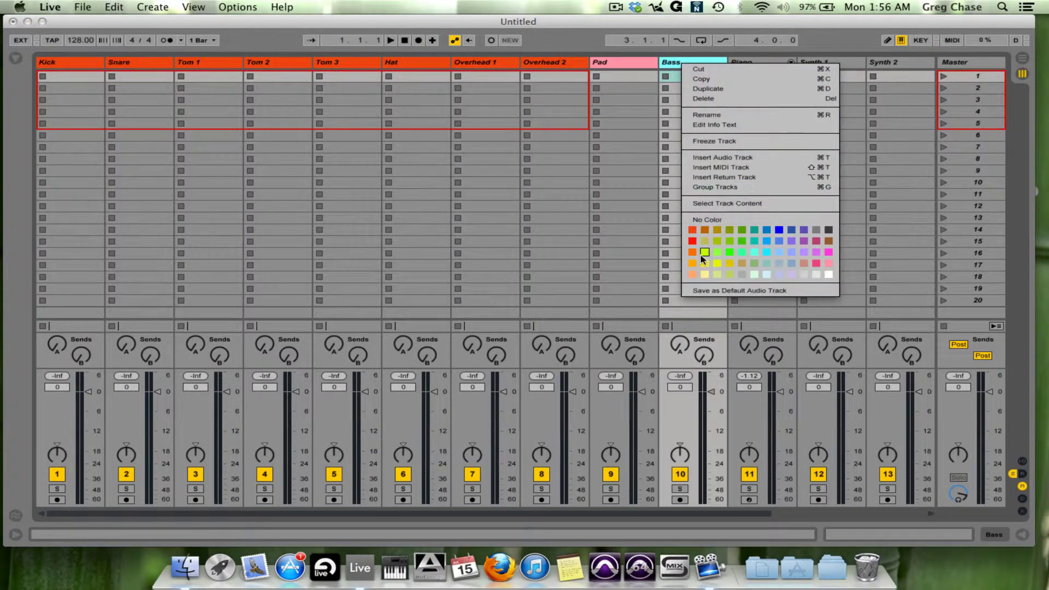
pyautogui.click(692, 263)
pyautogui.rightClick(768, 66)
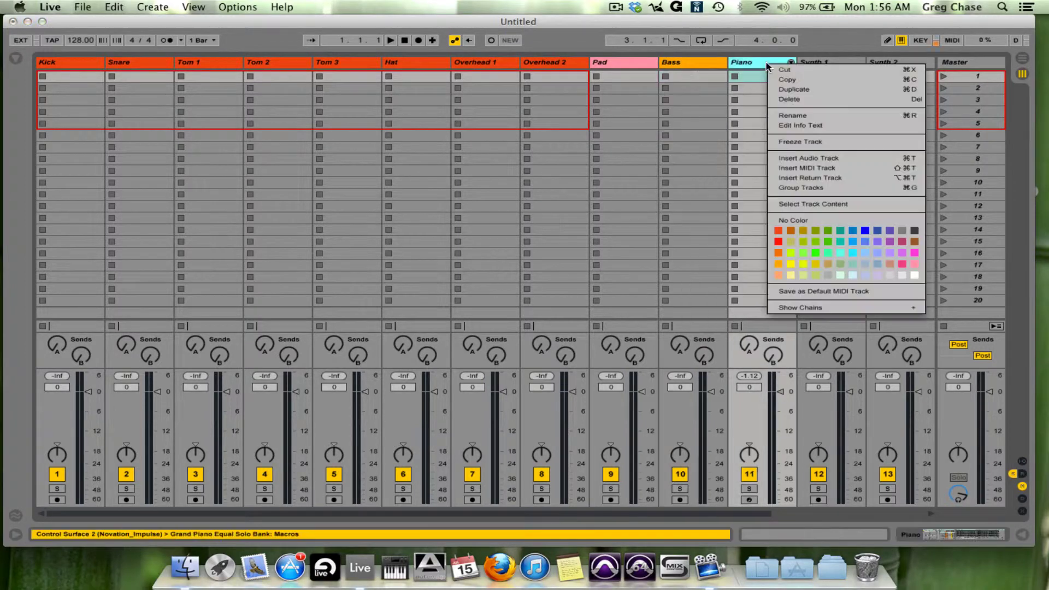
pyautogui.click(802, 234)
# Colour both Synth 1 and Synth 2 green
pyautogui.hscroll(3, 787, 104)
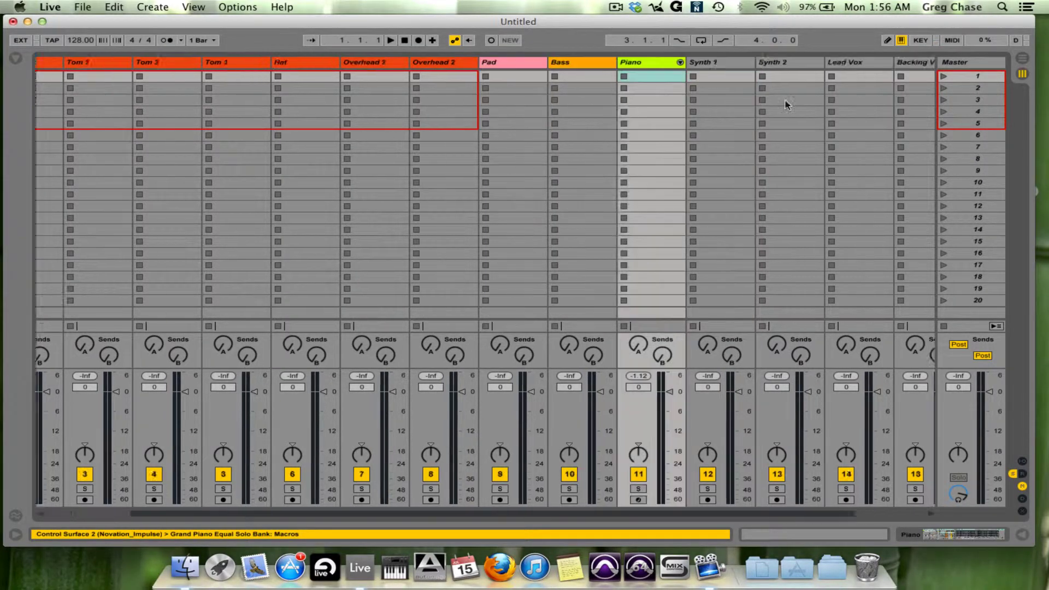
pyautogui.hscroll(2, 787, 104)
pyautogui.rightClick(634, 62)
pyautogui.click(719, 225)
pyautogui.click(691, 64)
pyautogui.rightClick(693, 64)
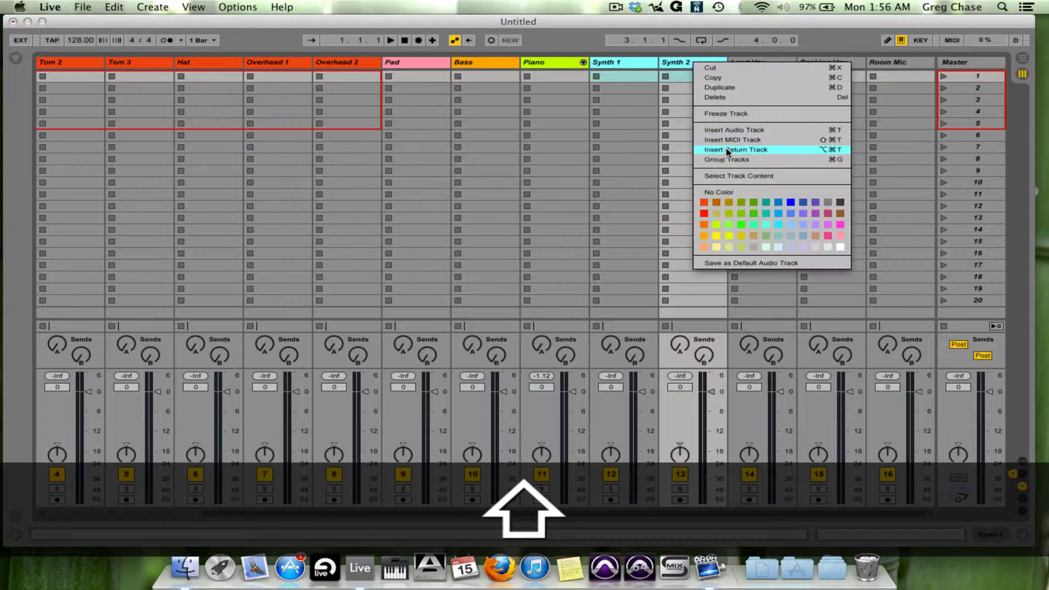
pyautogui.click(753, 224)
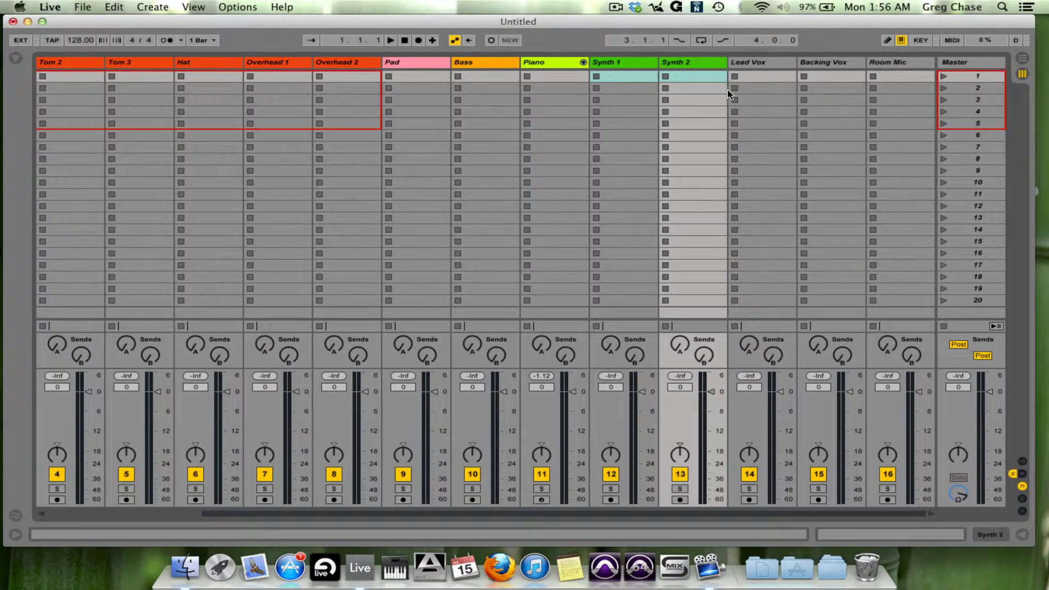
# Colour Lead Vox and Backing Vox purple, and Room Mic white
pyautogui.click(752, 64)
pyautogui.click(819, 63)
pyautogui.rightClick(819, 63)
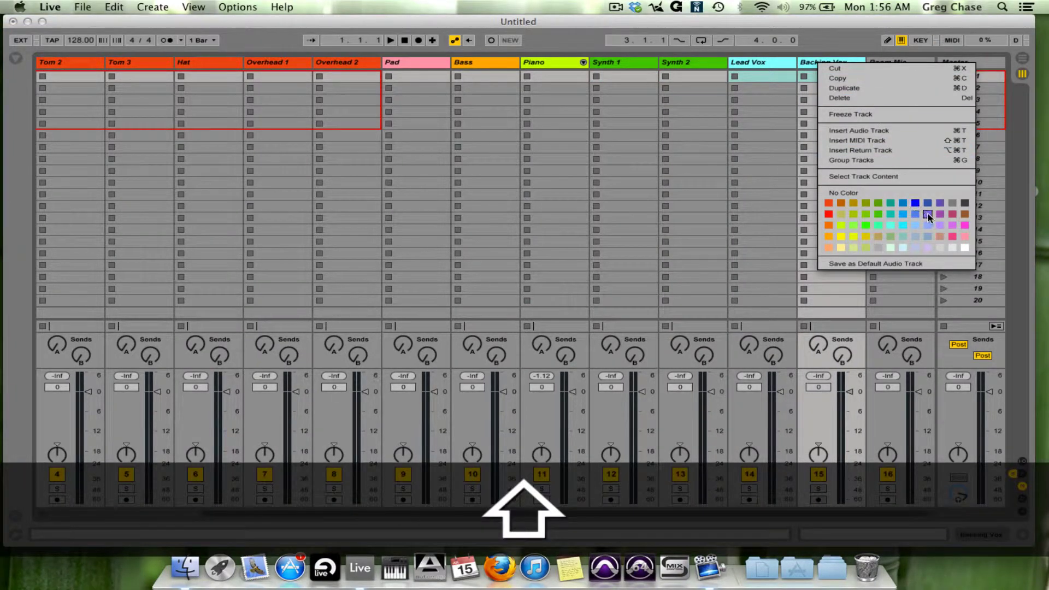
pyautogui.click(928, 214)
pyautogui.click(895, 62)
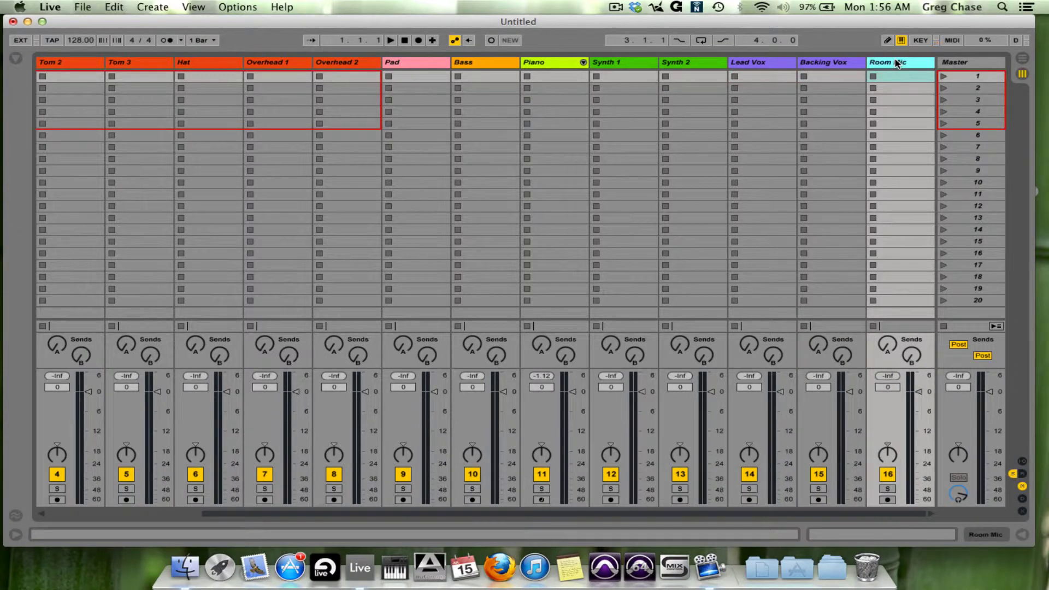
pyautogui.rightClick(896, 63)
pyautogui.click(884, 272)
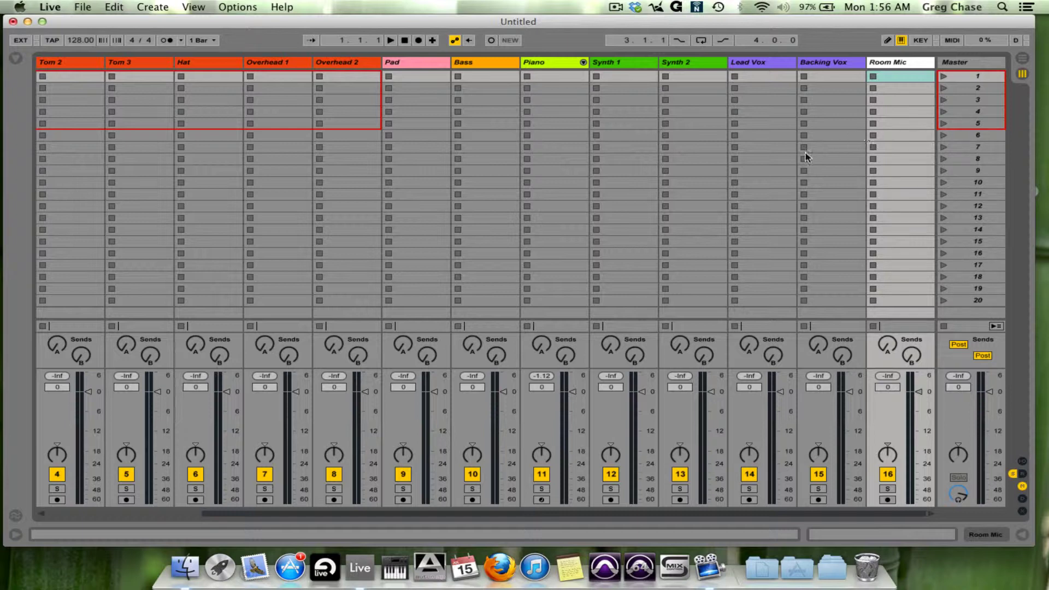
pyautogui.hscroll(-3, 529, 182)
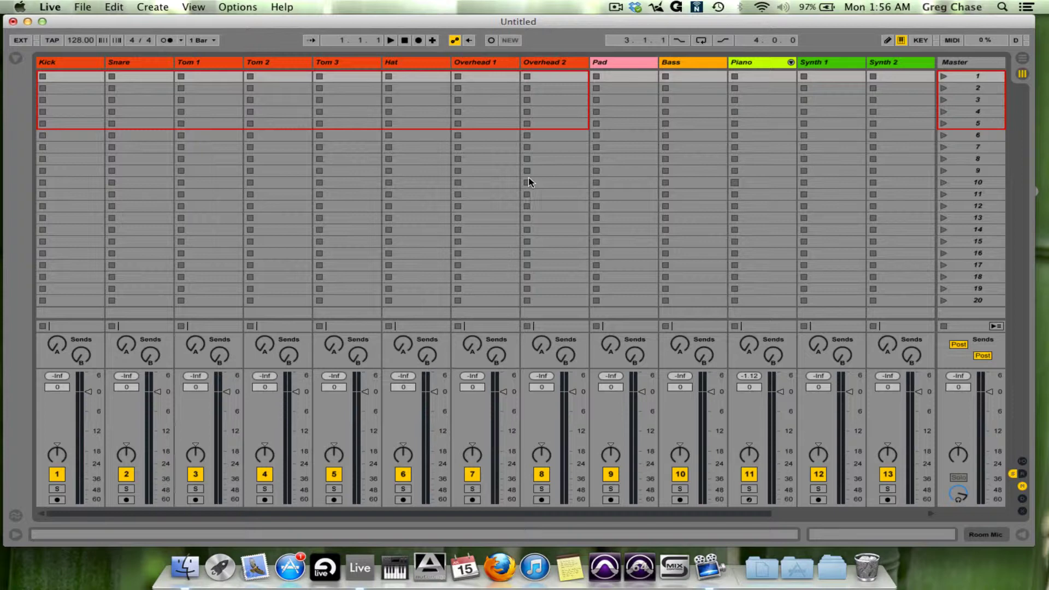
pyautogui.hscroll(3, 358, 90)
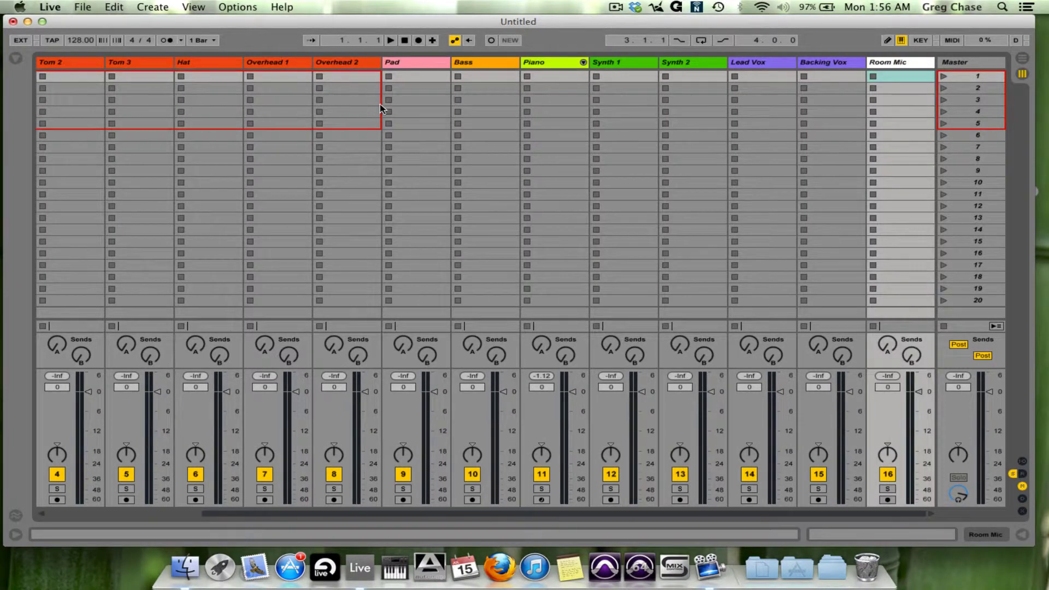
pyautogui.hscroll(-3, 517, 129)
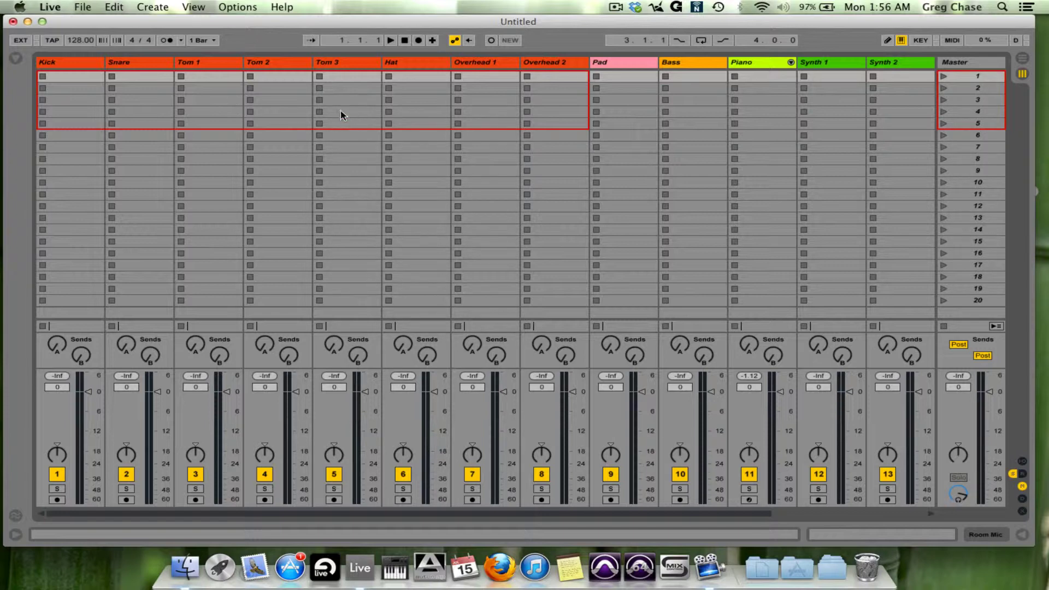
pyautogui.hscroll(3, 340, 115)
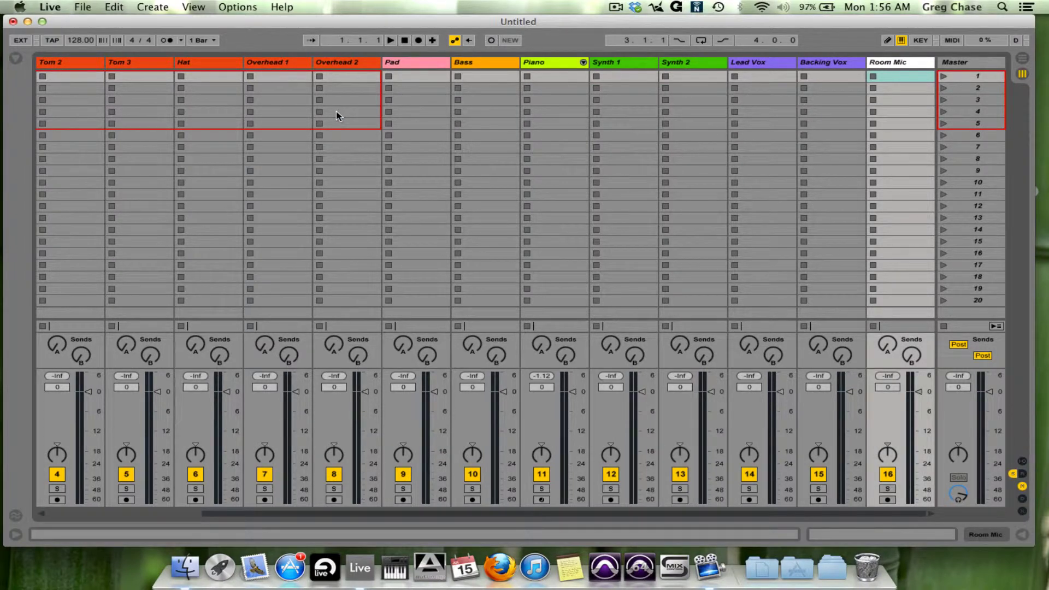
pyautogui.hscroll(-3, 337, 115)
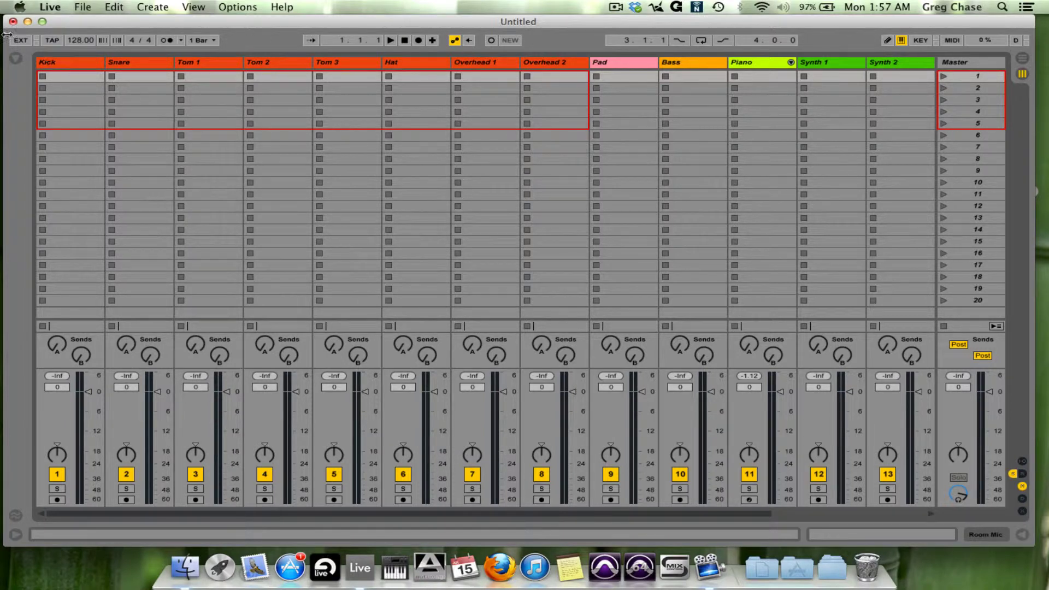
# Group Kick through Overhead 2 into a new '1 Group' track with Cmd+G, then fold and reopen it
pyautogui.click(63, 64)
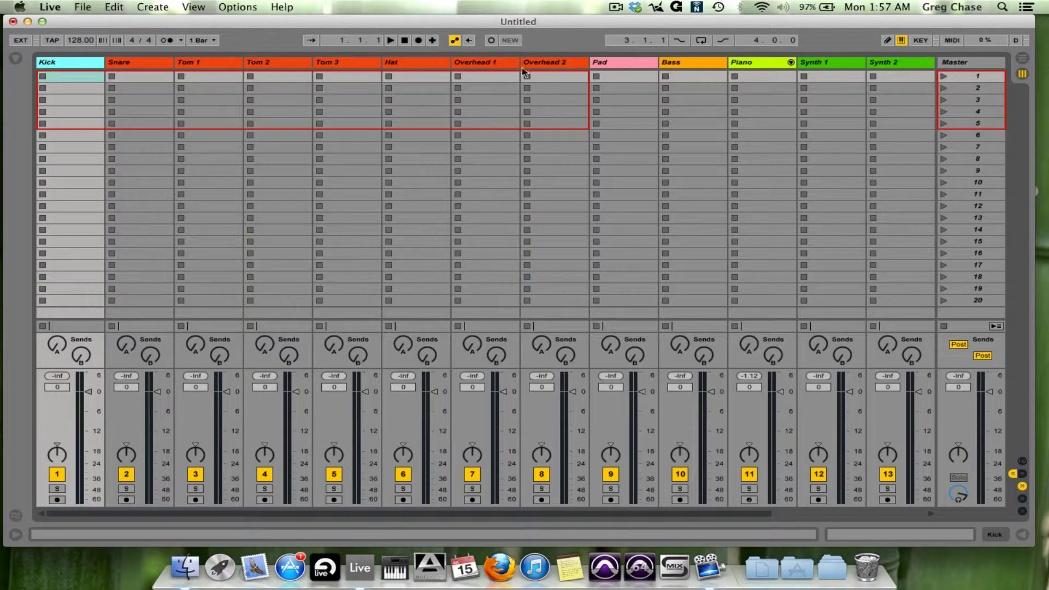
pyautogui.keyDown('shift'); pyautogui.click(574, 63); pyautogui.keyUp('shift')
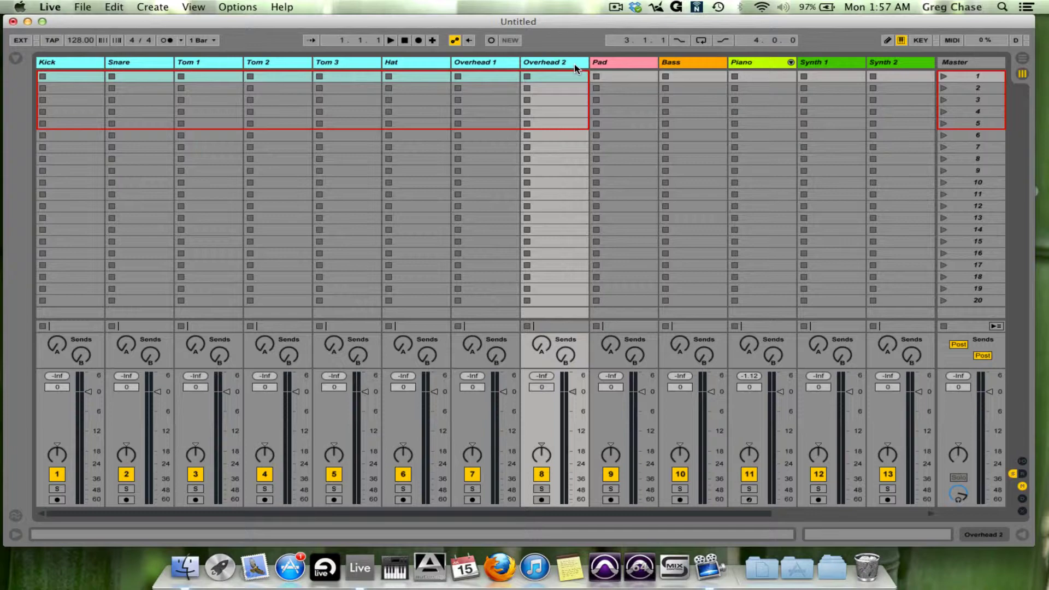
pyautogui.press('super')
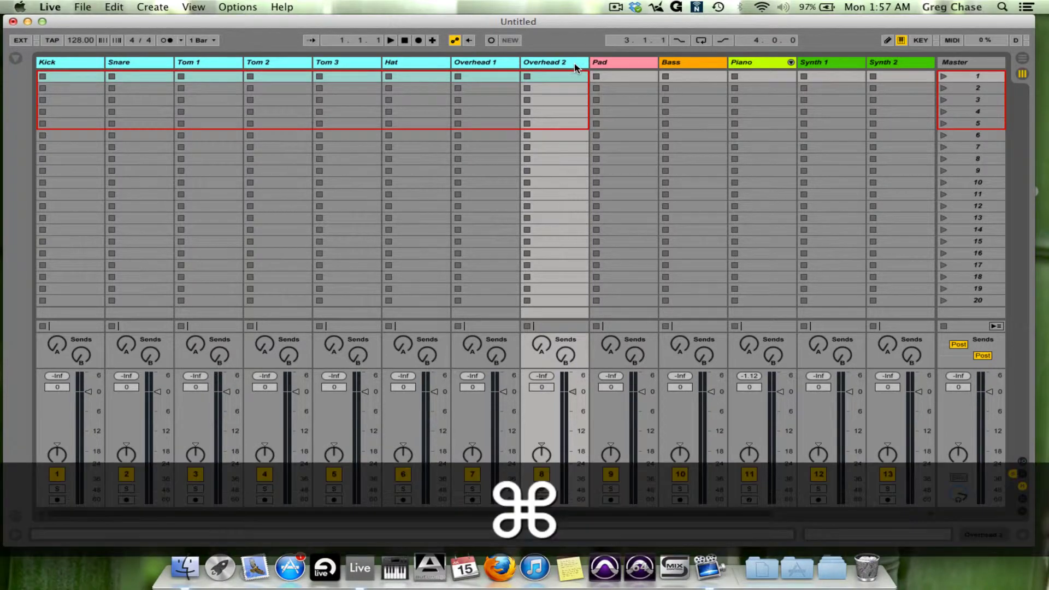
pyautogui.press('super+g')
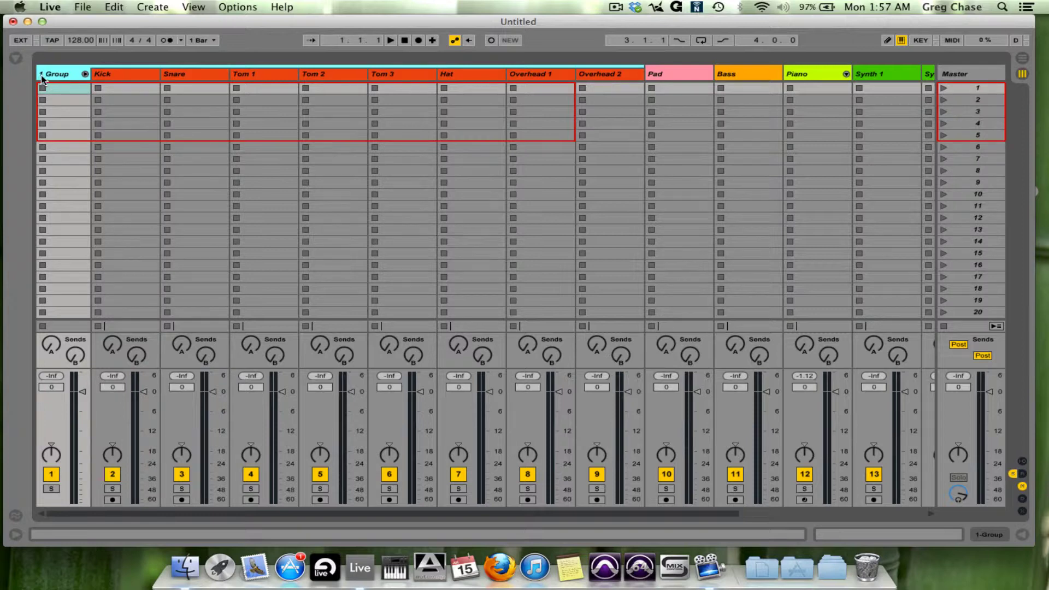
pyautogui.click(85, 75)
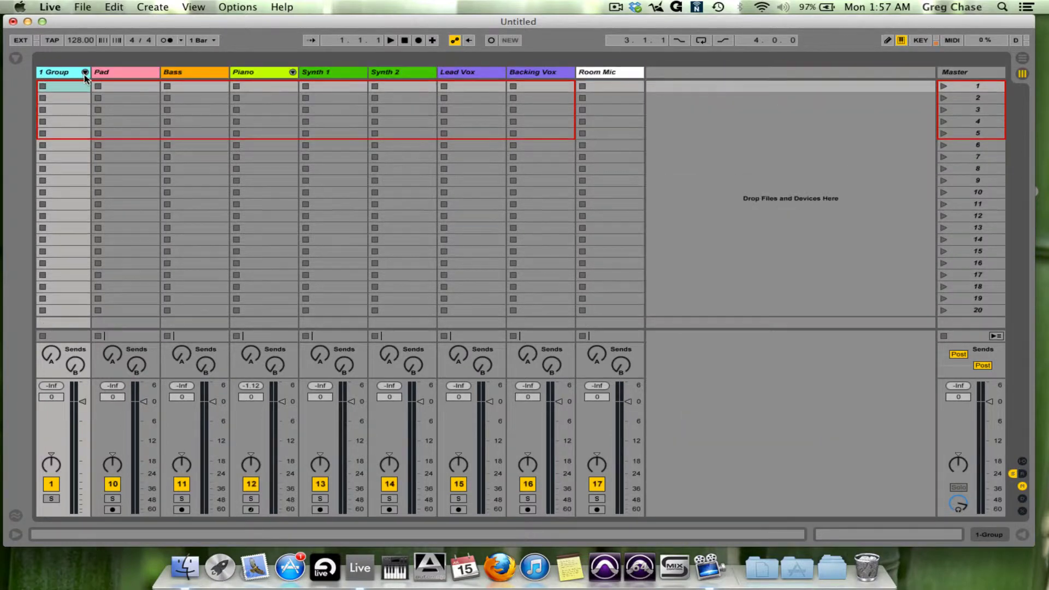
pyautogui.click(85, 75)
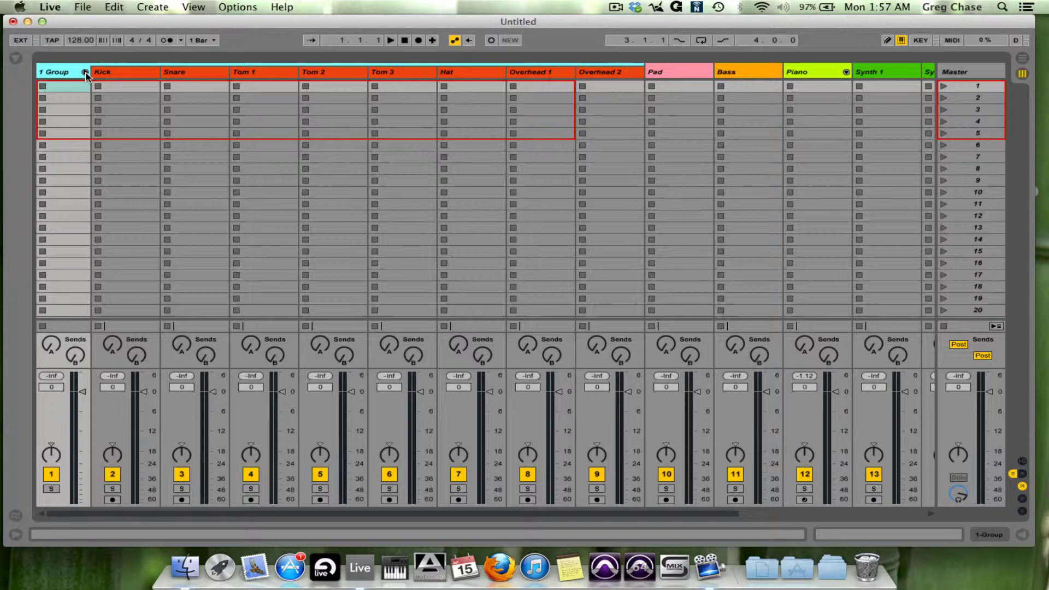
# Rename '1 Group' to DRUMS, give it the red-orange swatch and fold it
pyautogui.press('super+r')
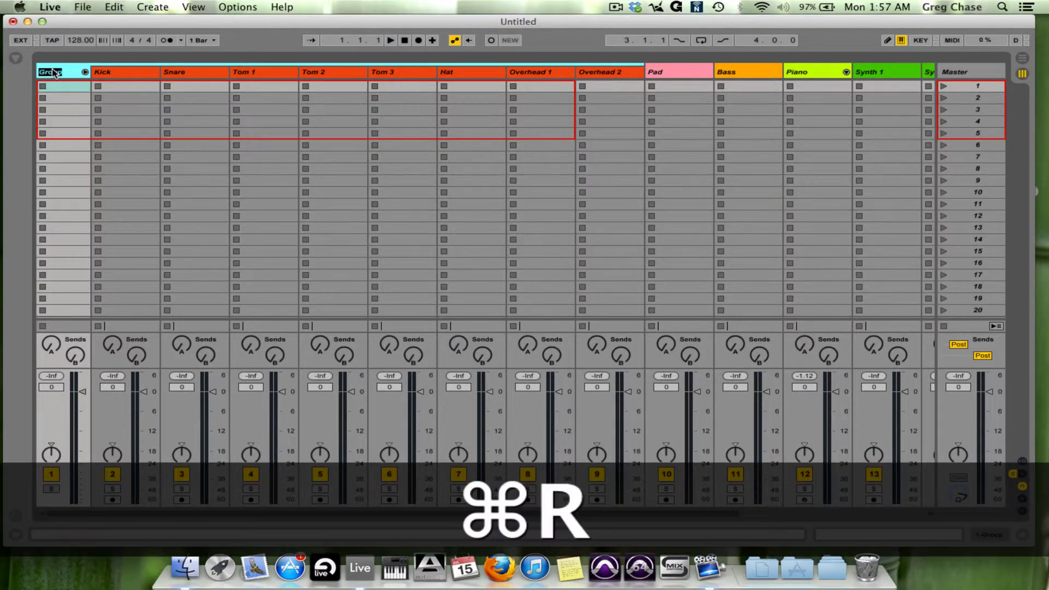
pyautogui.write('DRUM')
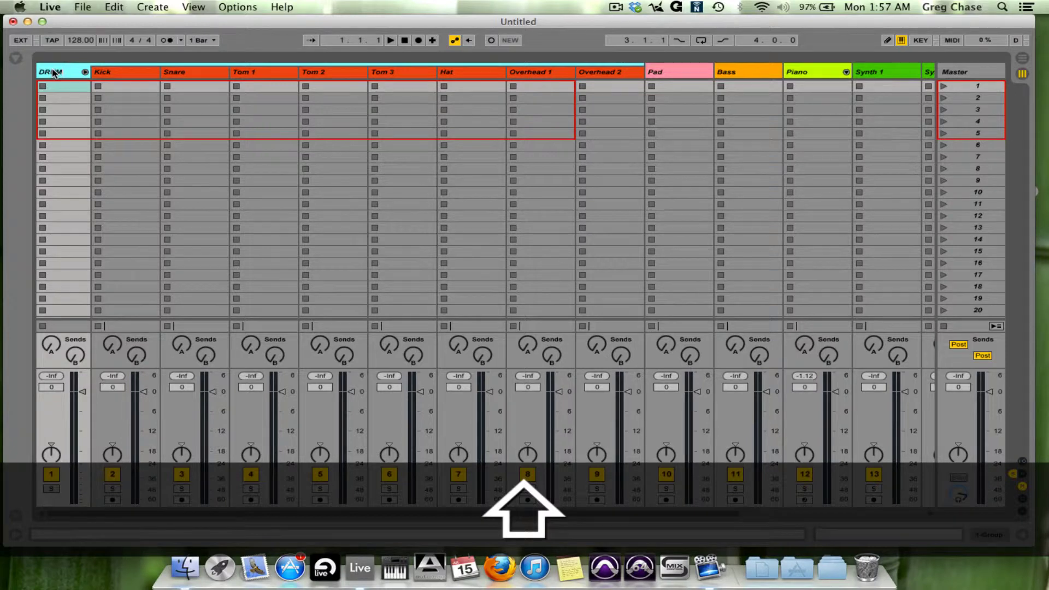
pyautogui.write('S')
pyautogui.press('Return')
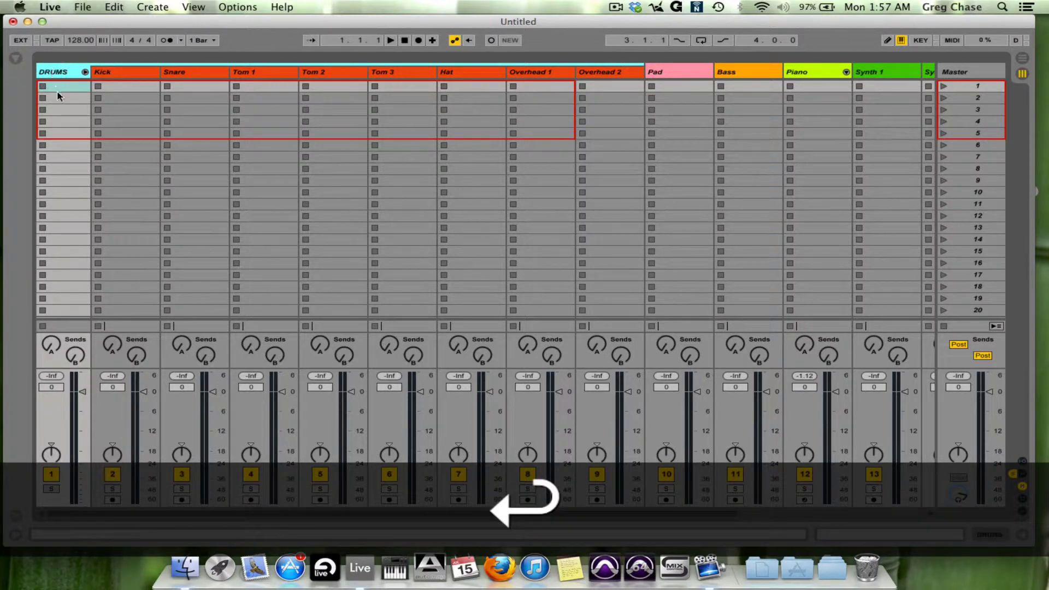
pyautogui.rightClick(68, 72)
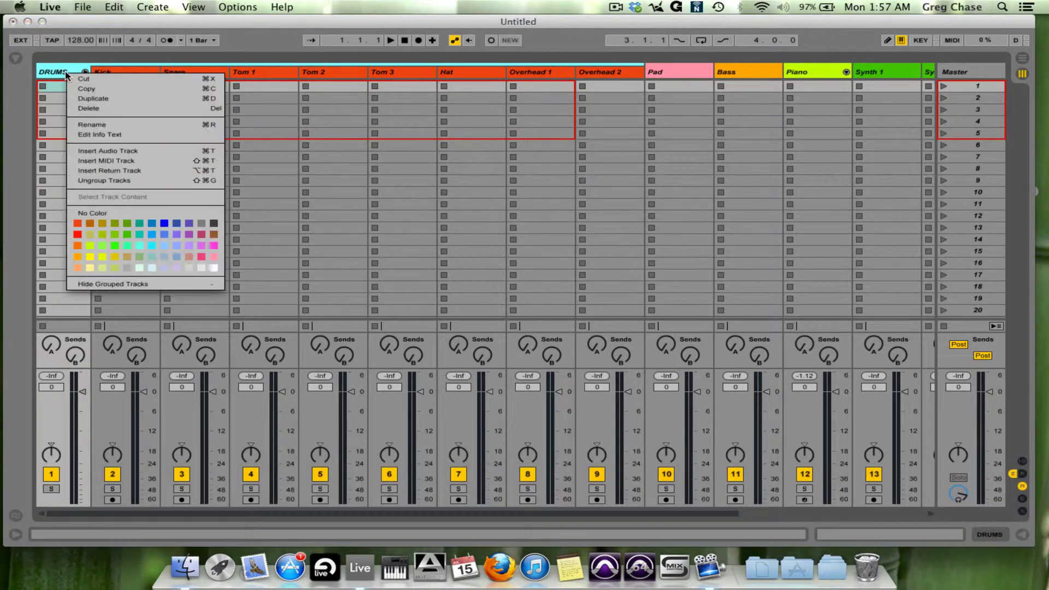
pyautogui.click(77, 223)
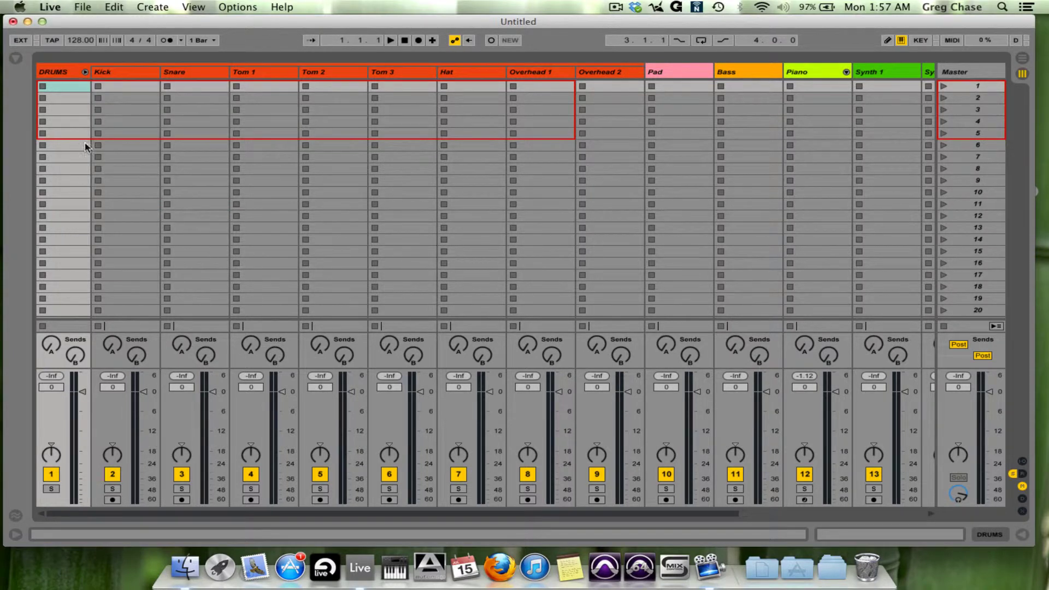
pyautogui.click(85, 72)
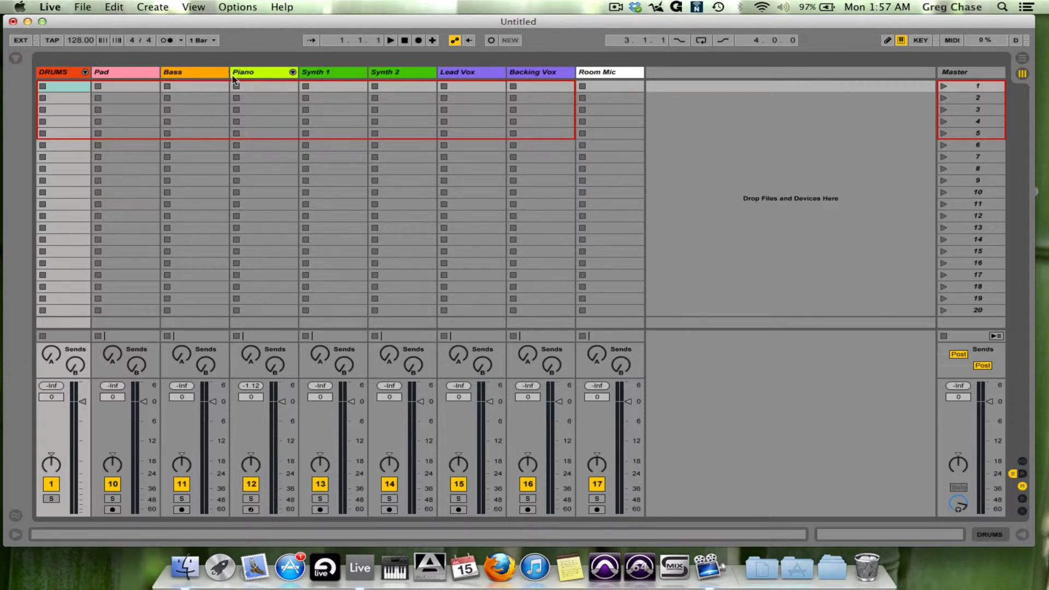
# Group Synth 1 and Synth 2, name the group SYNTHS, colour it green and fold it
pyautogui.click(325, 73)
pyautogui.keyDown('shift'); pyautogui.click(413, 75); pyautogui.keyUp('shift')
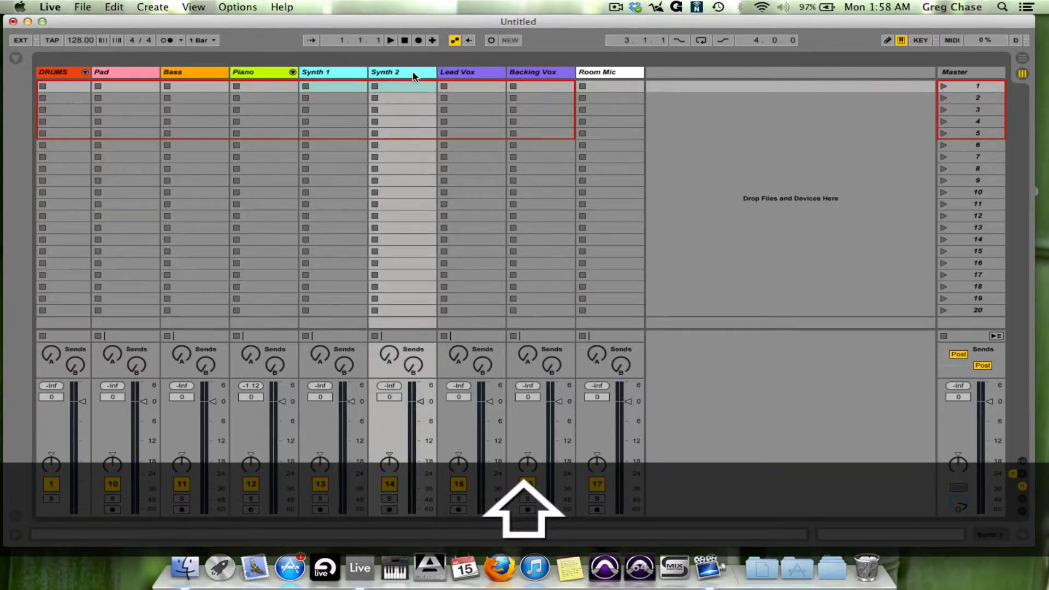
pyautogui.press('super+g')
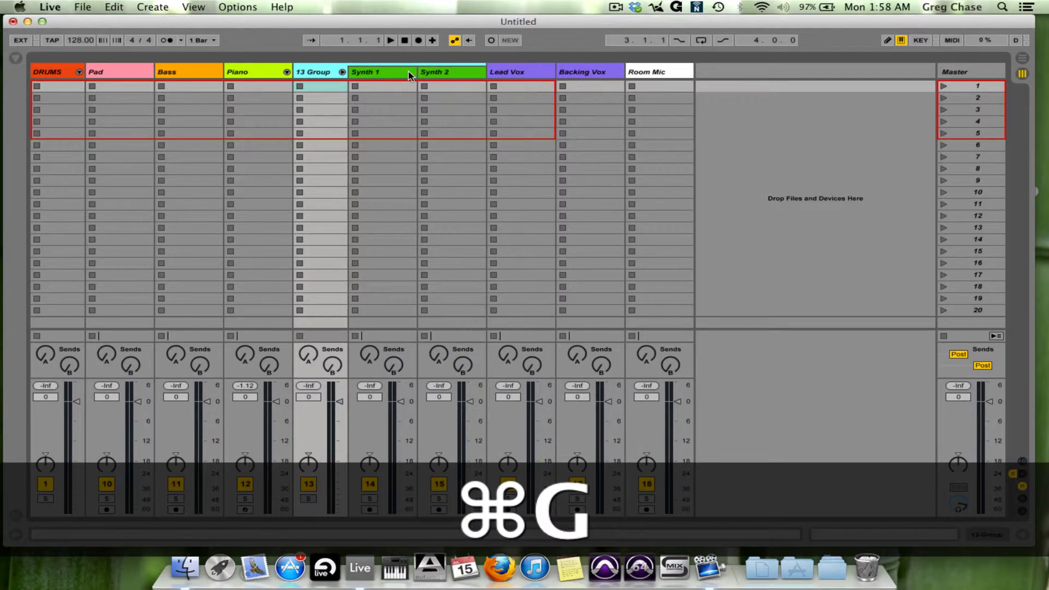
pyautogui.press('super+r')
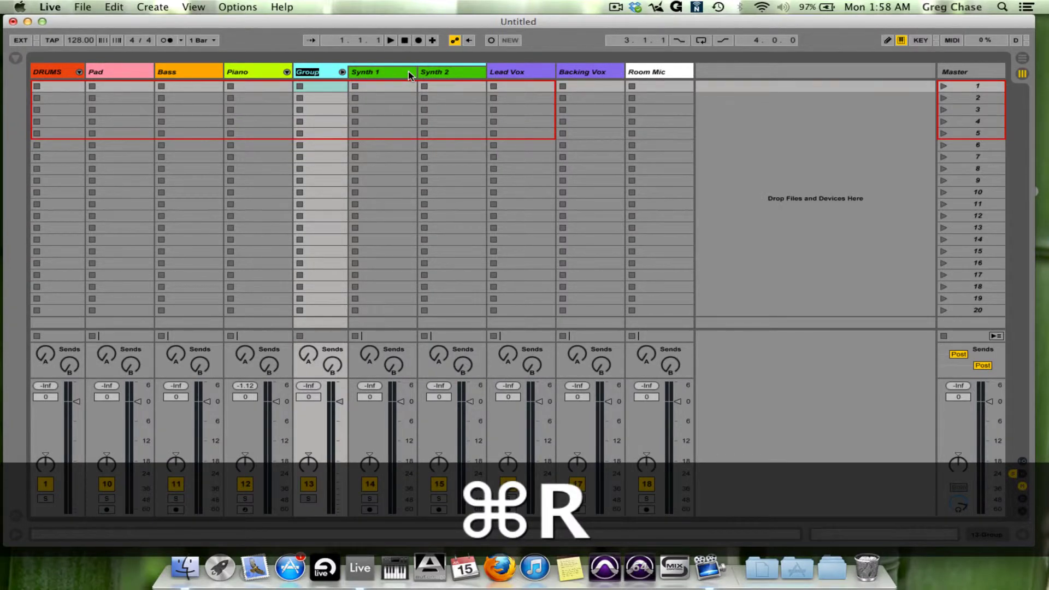
pyautogui.write('SYNTHS')
pyautogui.press('Return')
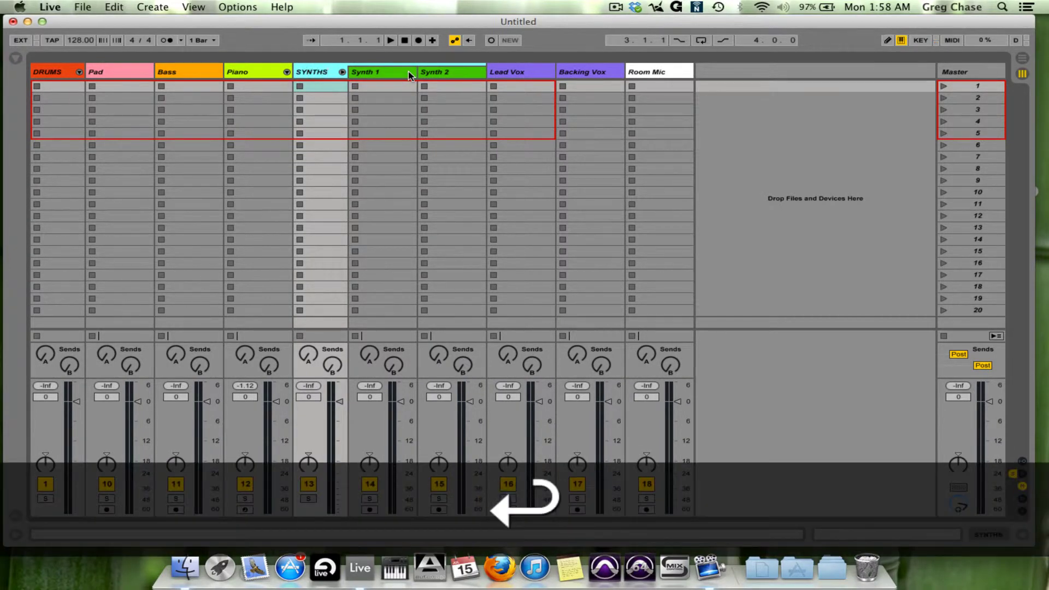
pyautogui.rightClick(332, 74)
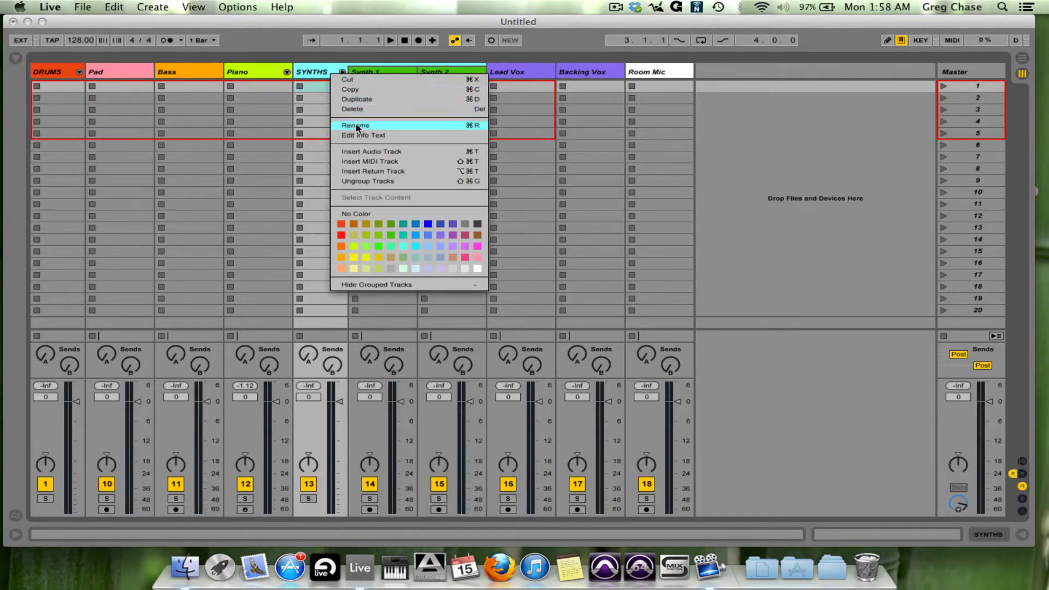
pyautogui.click(389, 233)
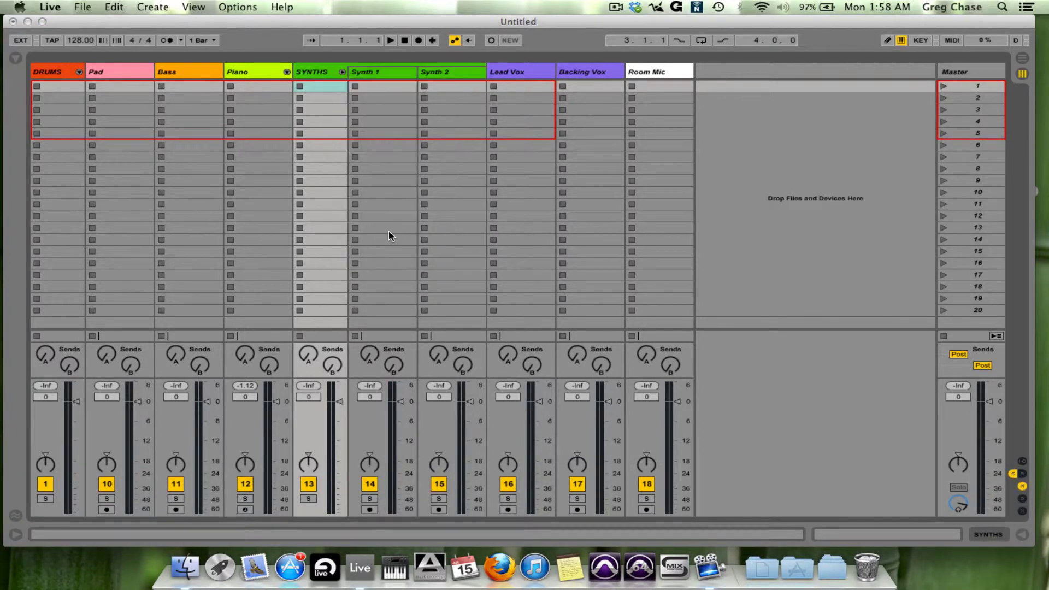
pyautogui.click(342, 72)
# Group Lead Vox and Backing Vox, colour the group purple, fold it and name it VOX
pyautogui.click(375, 76)
pyautogui.rightClick(434, 71)
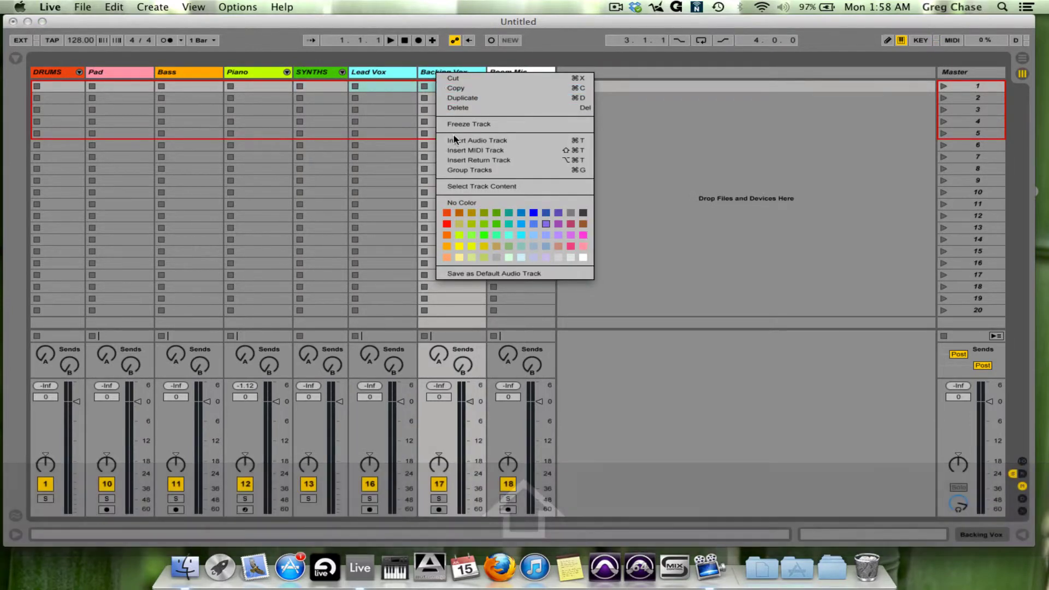
pyautogui.click(462, 171)
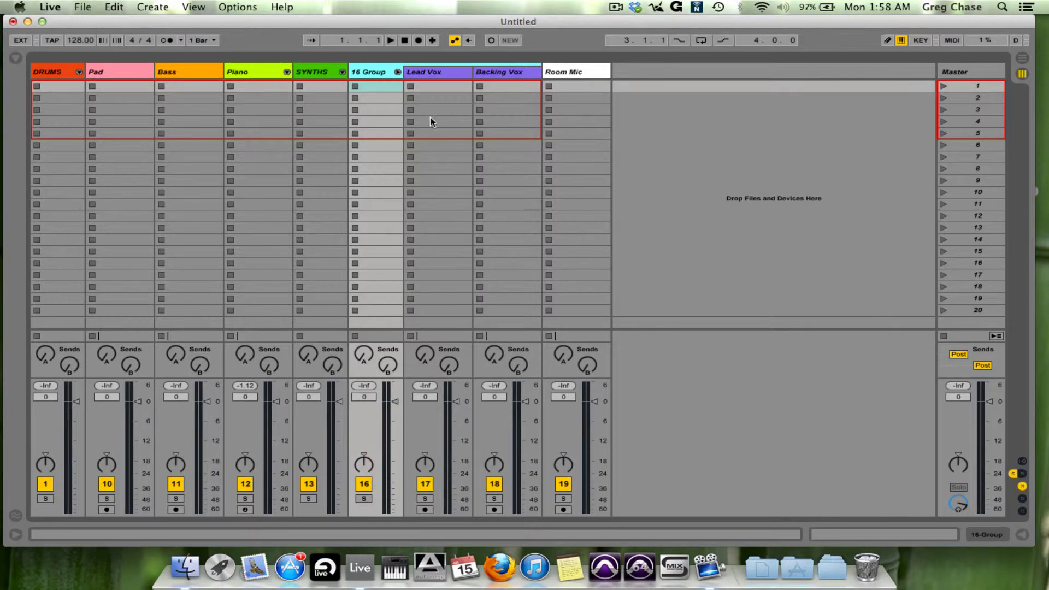
pyautogui.rightClick(384, 74)
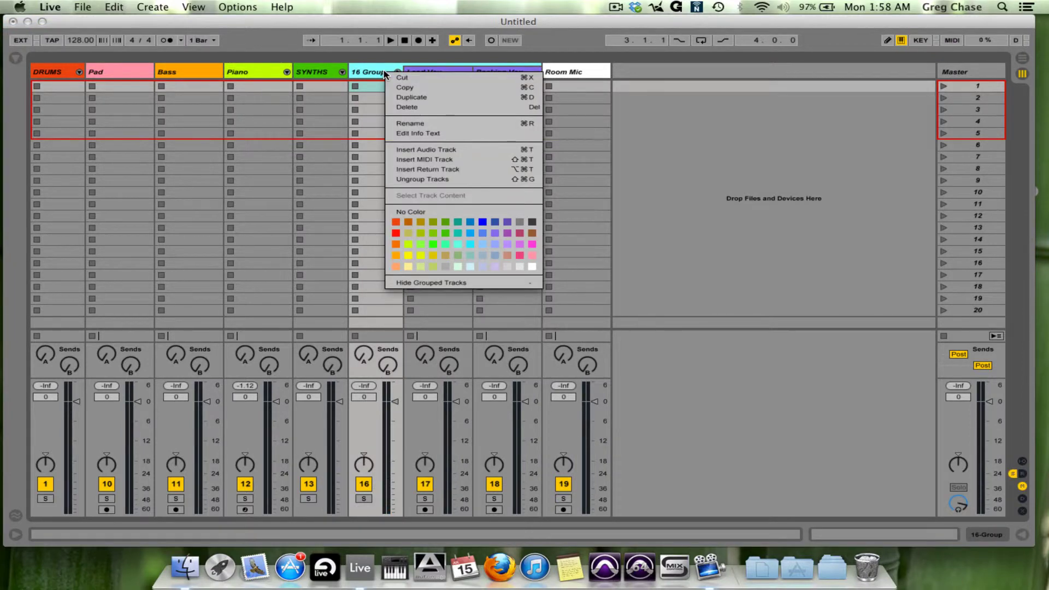
pyautogui.click(489, 228)
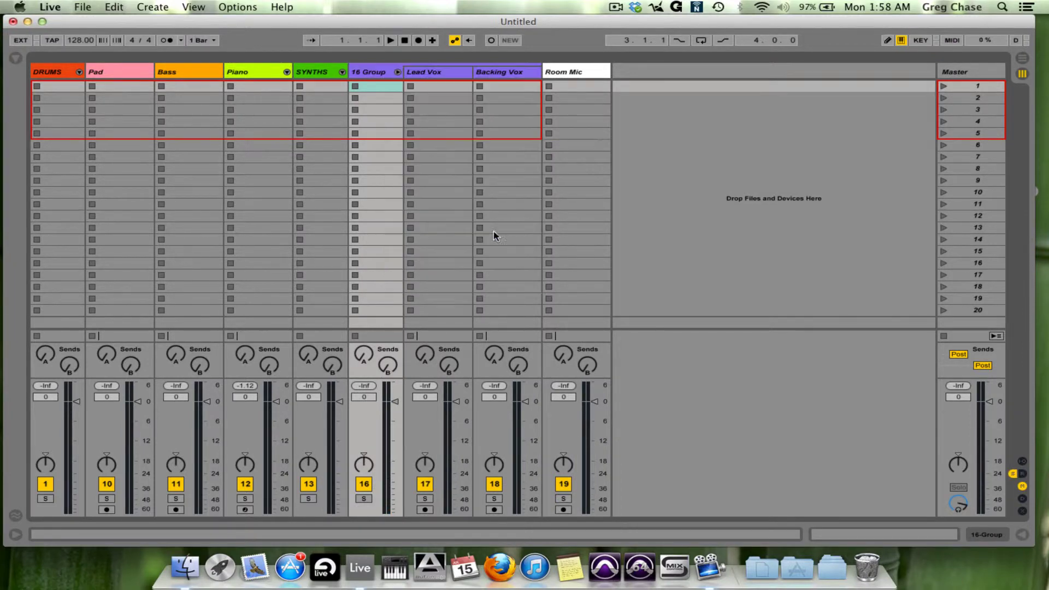
pyautogui.click(397, 71)
pyautogui.press('super+r')
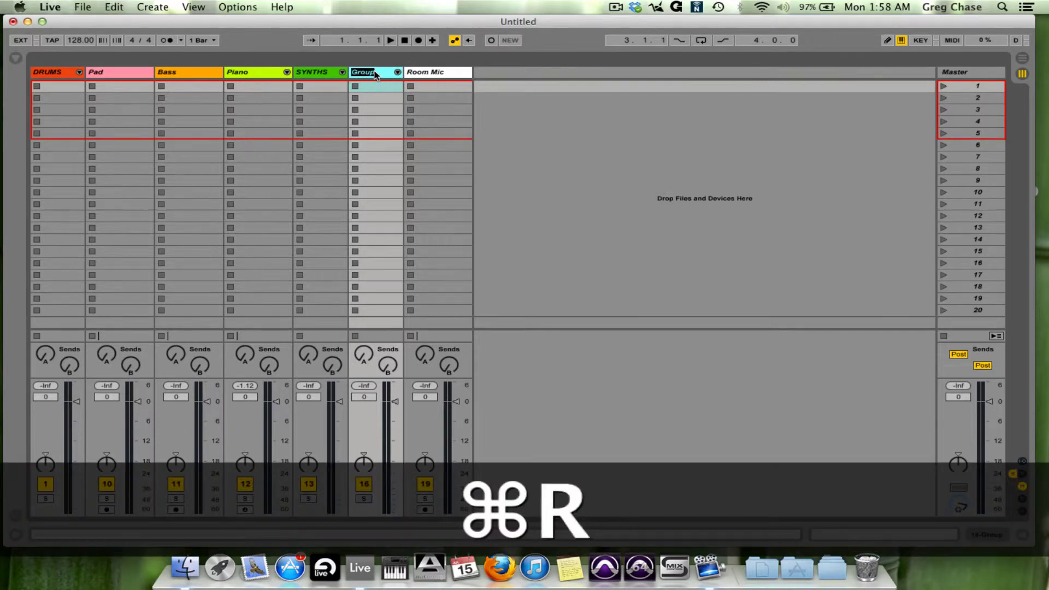
pyautogui.write('VOX')
pyautogui.press('Return')
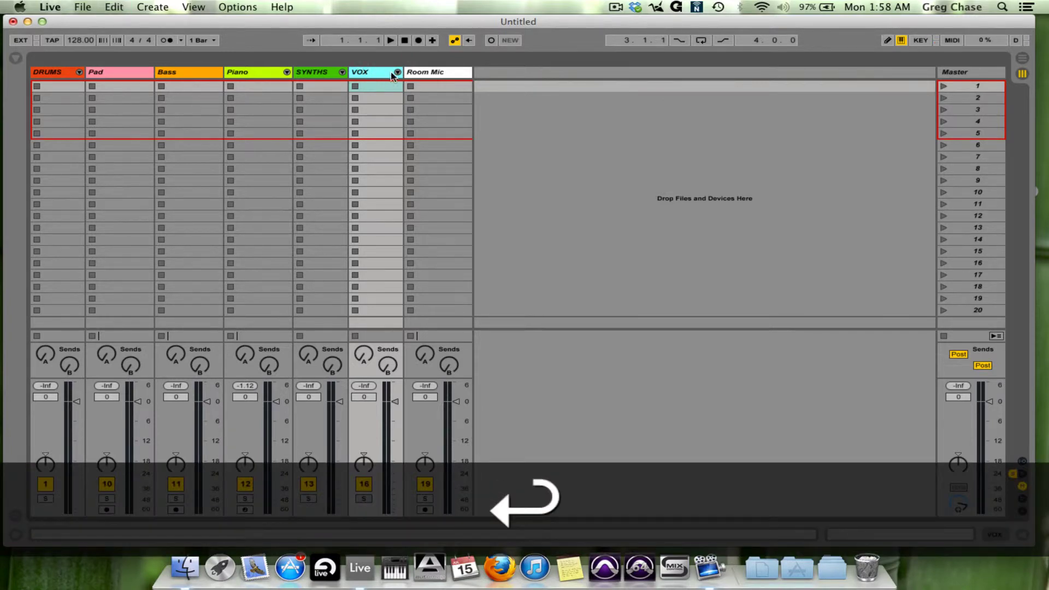
pyautogui.click(508, 123)
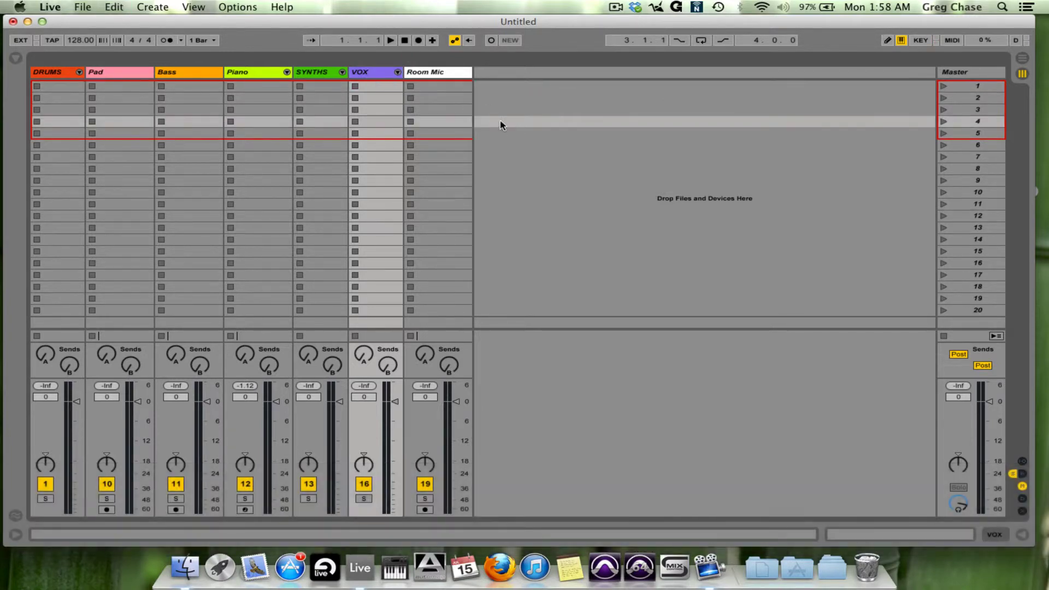
pyautogui.click(42, 75)
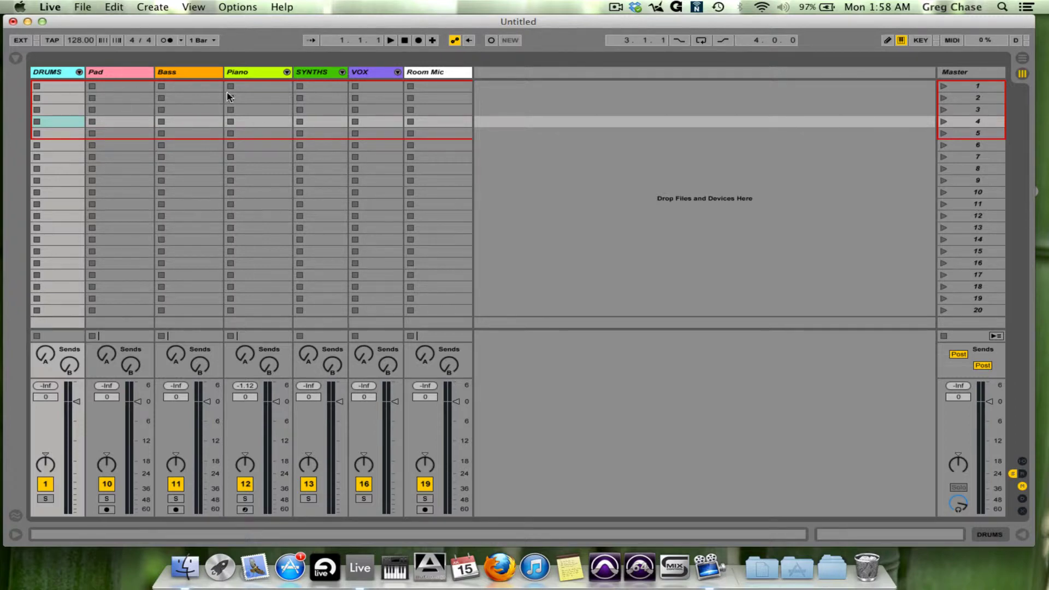
# Inside DRUMS, set Tom 1 to -7.5 dB, Snare to -2.4 dB and Kick to -2.2 dB, then fold the group
pyautogui.click(79, 72)
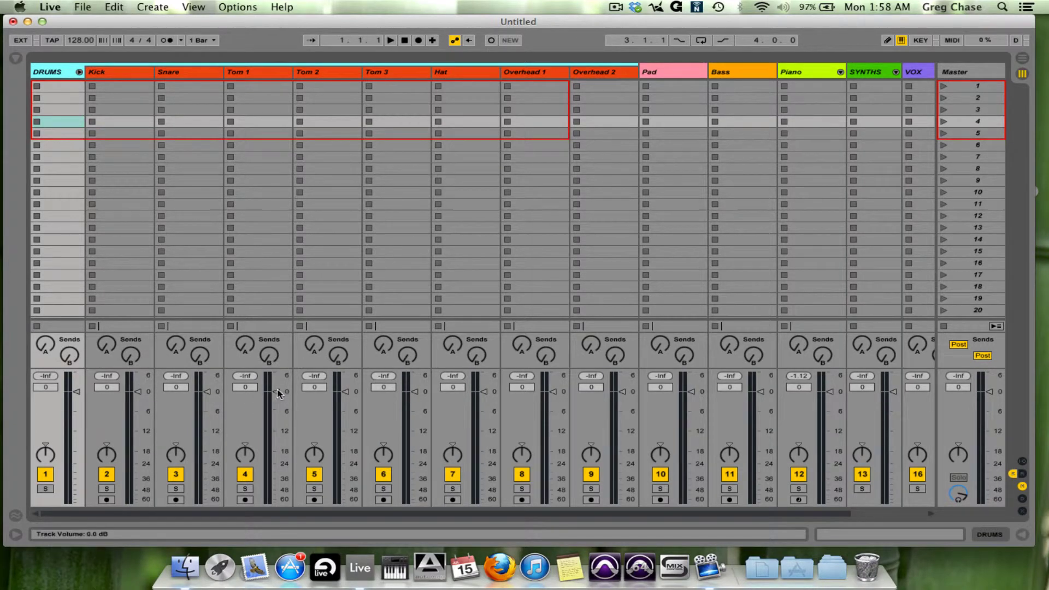
pyautogui.moveTo(279, 393); pyautogui.dragTo(276, 416)
pyautogui.moveTo(208, 391); pyautogui.dragTo(207, 399)
pyautogui.moveTo(137, 391); pyautogui.dragTo(138, 402)
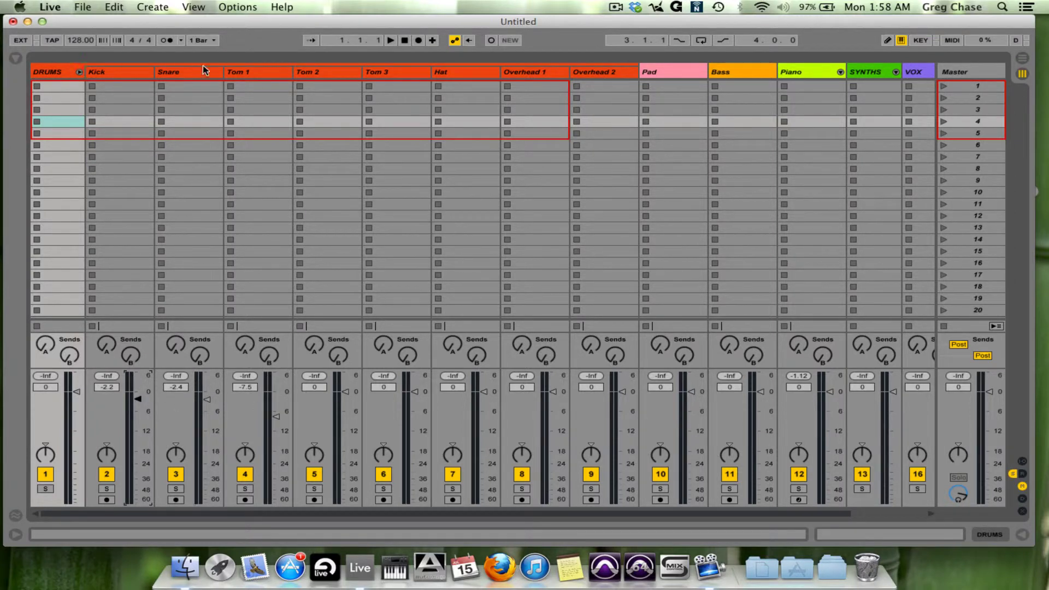
pyautogui.click(79, 72)
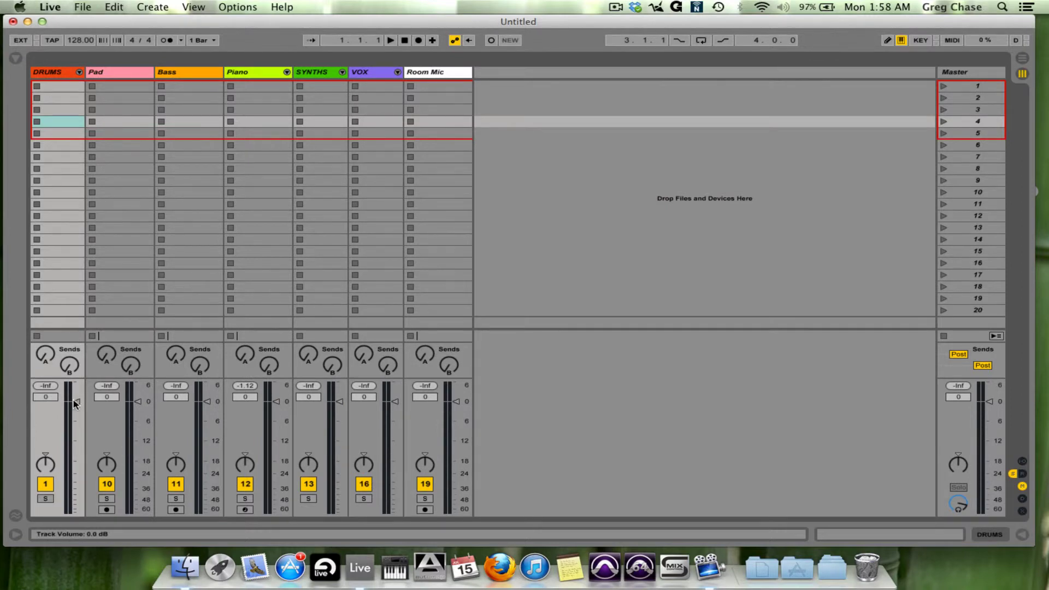
# Reset the DRUMS group fader to 0 dB and leave the group folded
pyautogui.moveTo(75, 403); pyautogui.dragTo(74, 402)
pyautogui.click(79, 72)
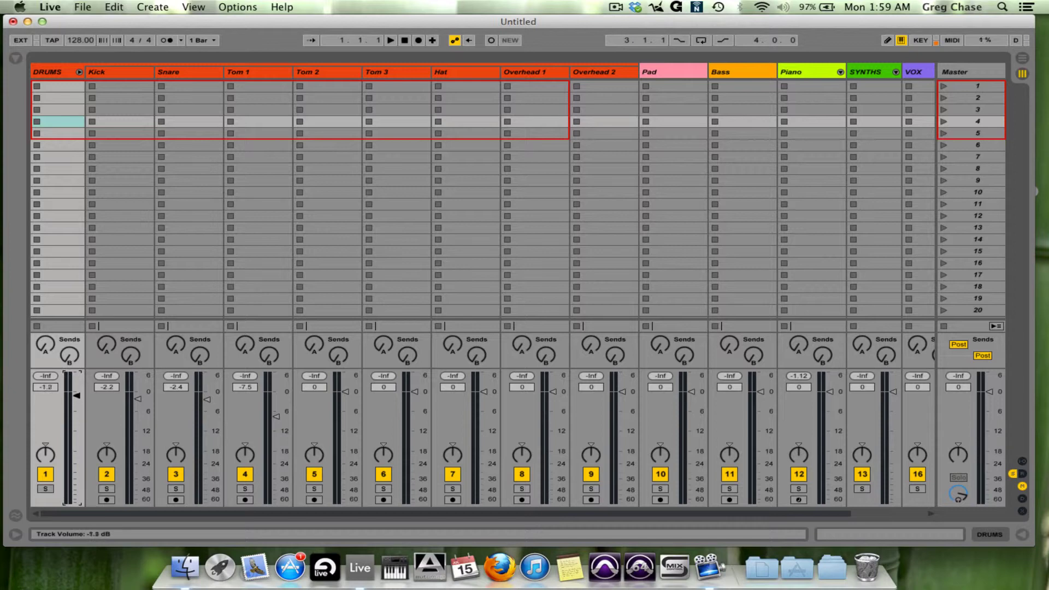
pyautogui.click(76, 391)
pyautogui.click(79, 72)
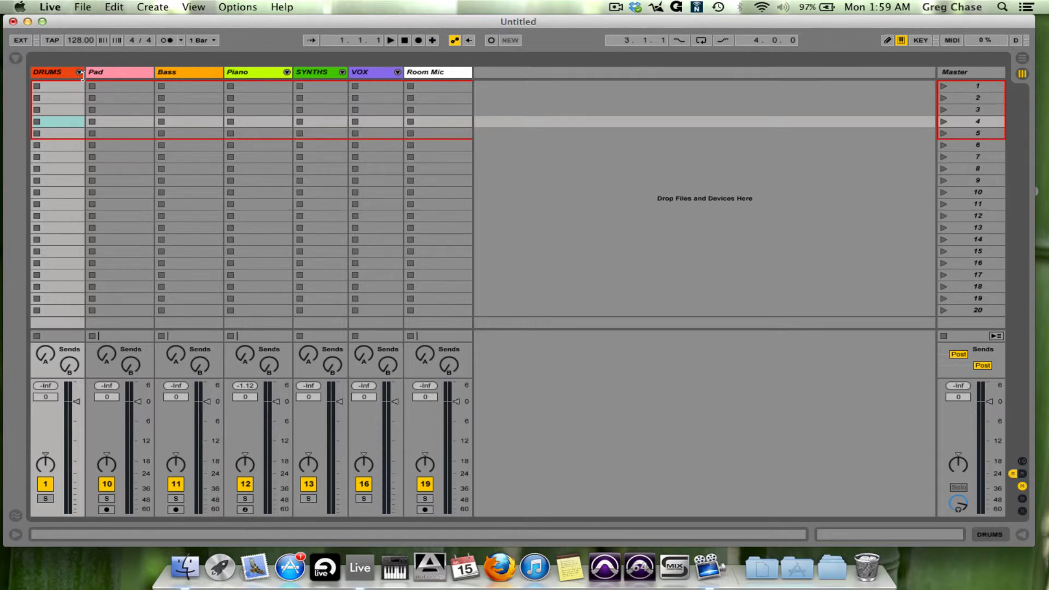
pyautogui.click(341, 72)
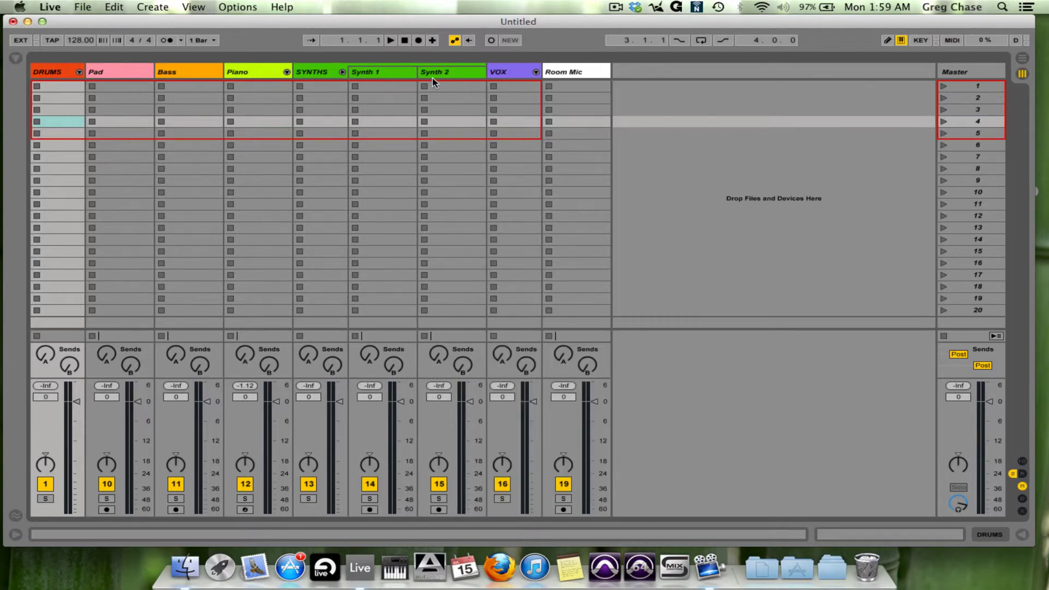
pyautogui.click(342, 72)
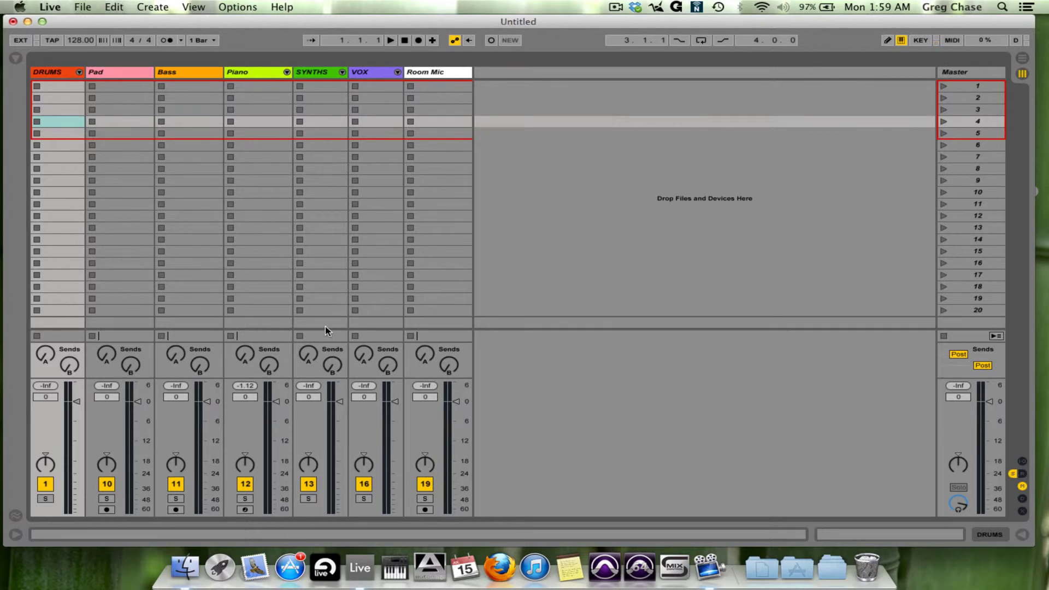
pyautogui.moveTo(335, 401); pyautogui.dragTo(335, 402)
pyautogui.click(397, 72)
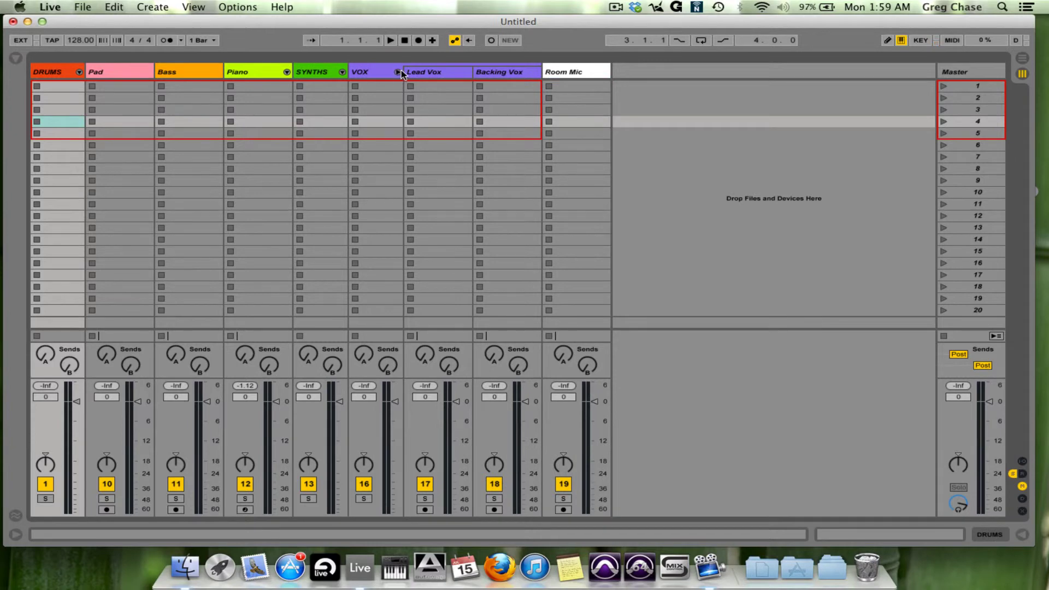
pyautogui.click(431, 75)
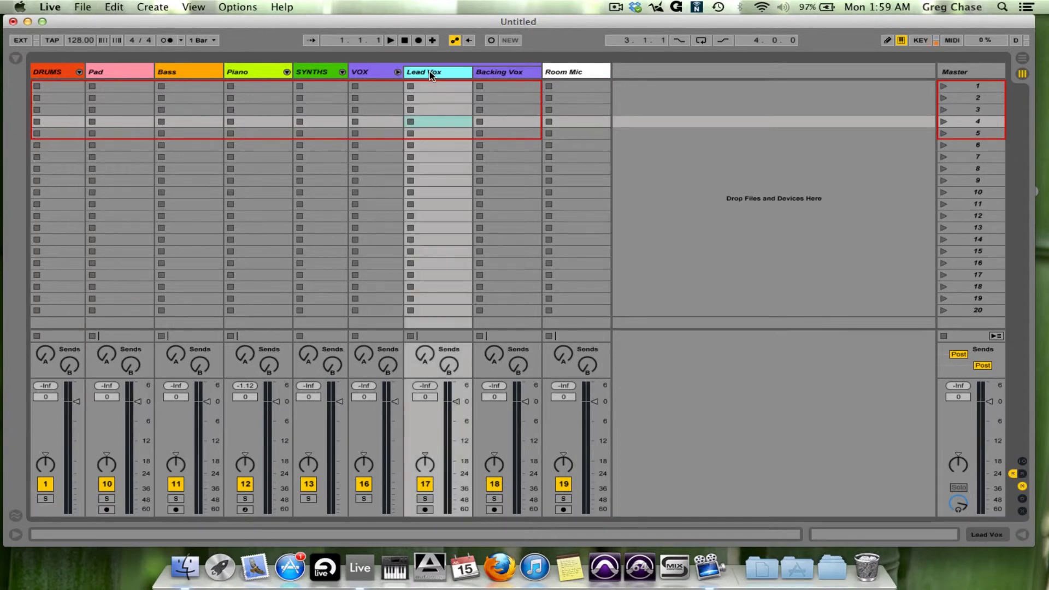
pyautogui.click(397, 72)
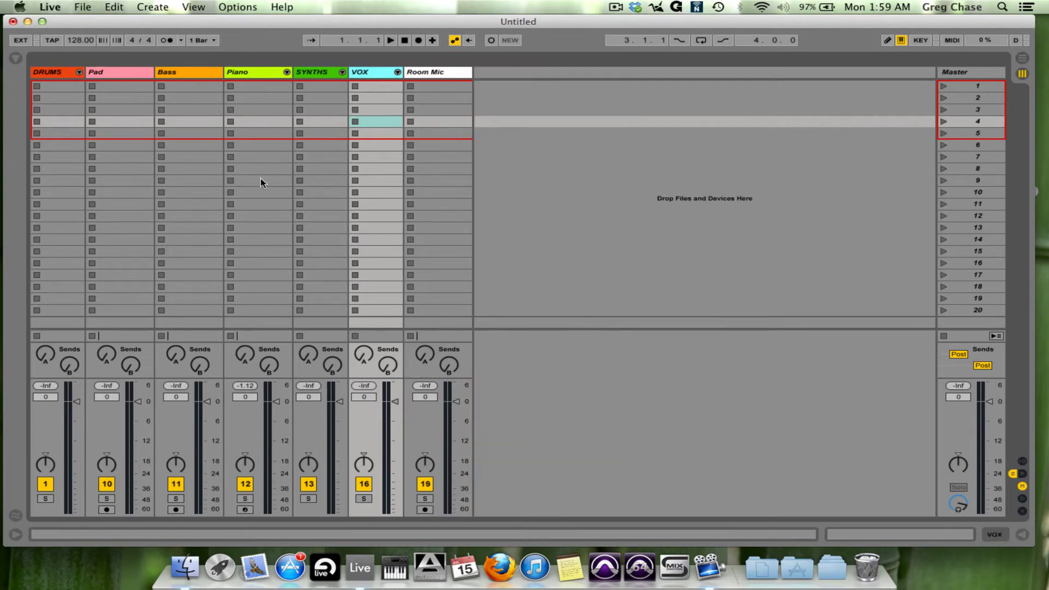
pyautogui.click(48, 73)
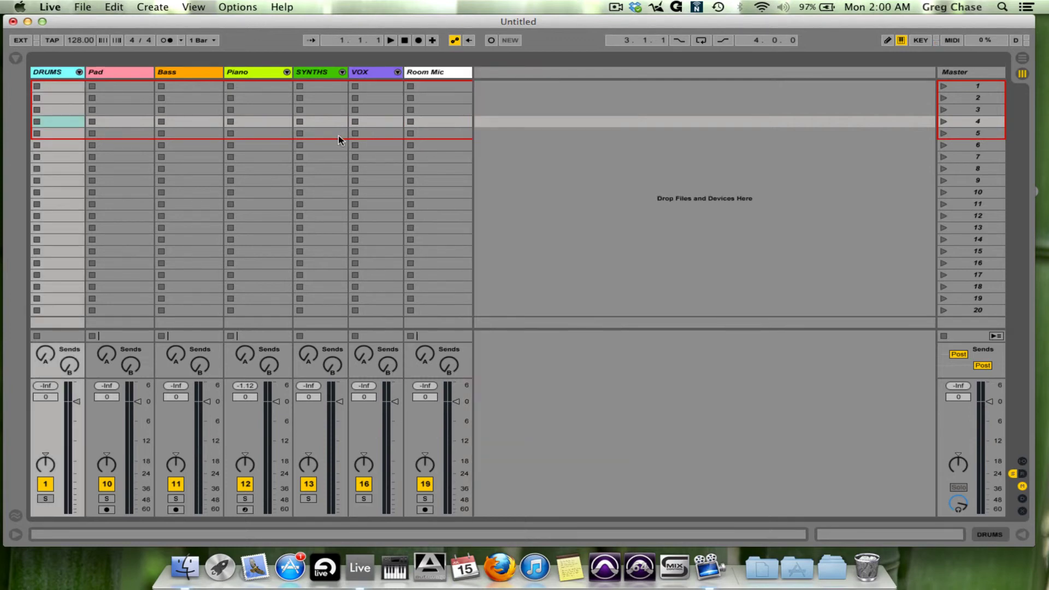